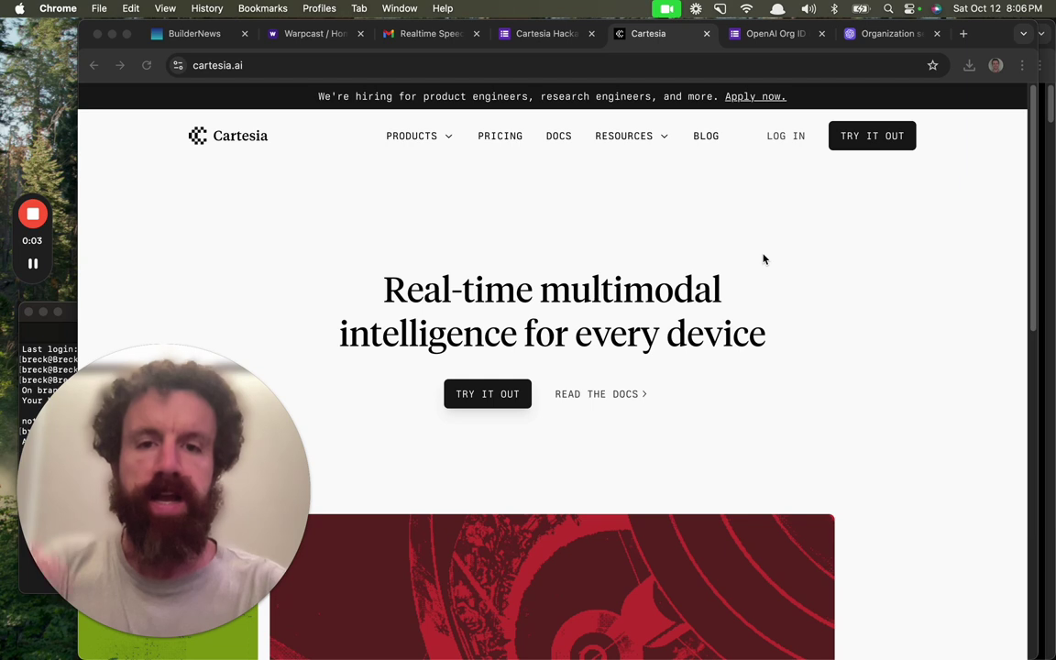
Step: Play 'The Most Peaceful Music You've Never Heard #3' in a new YouTube tab, then go back to Cartesia
mouse_move(156, 550)
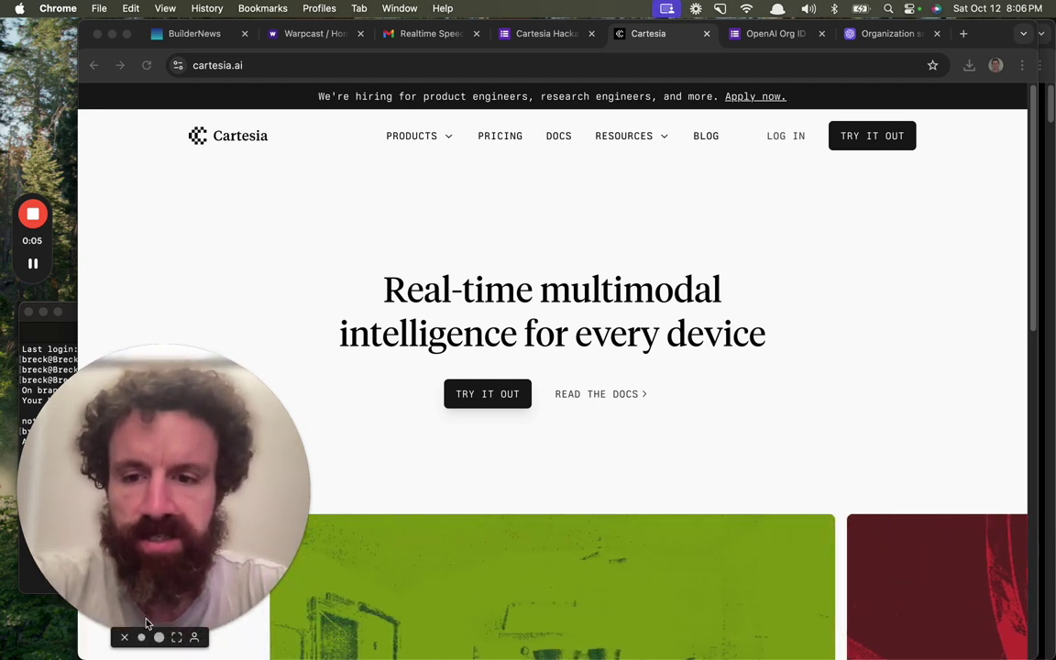
left_click(142, 637)
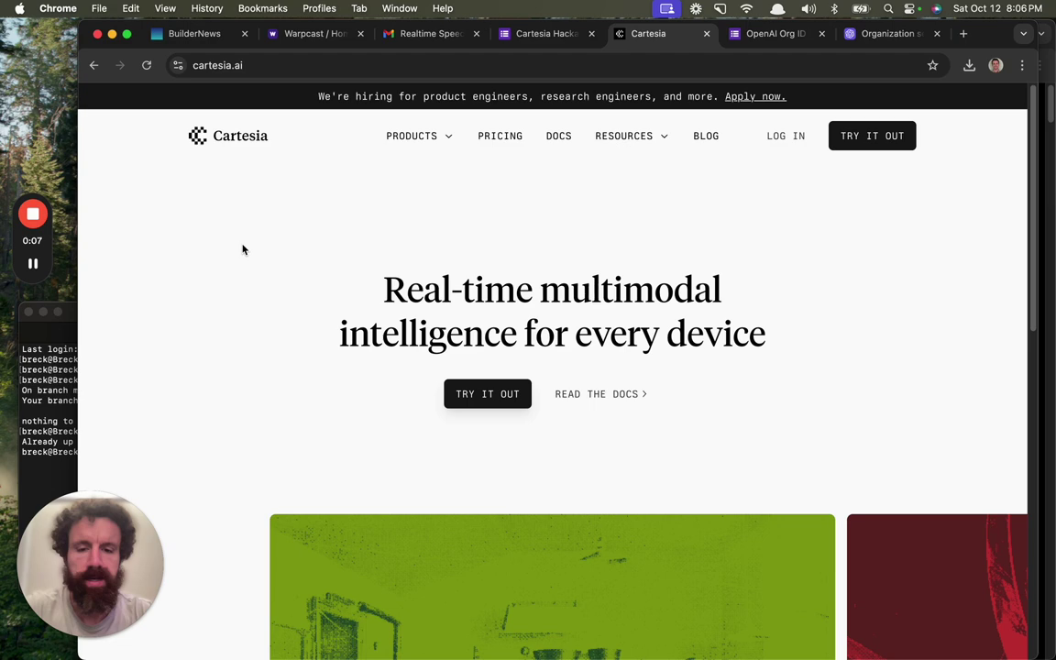
key("super+t")
type("youtube.com")
key("Return")
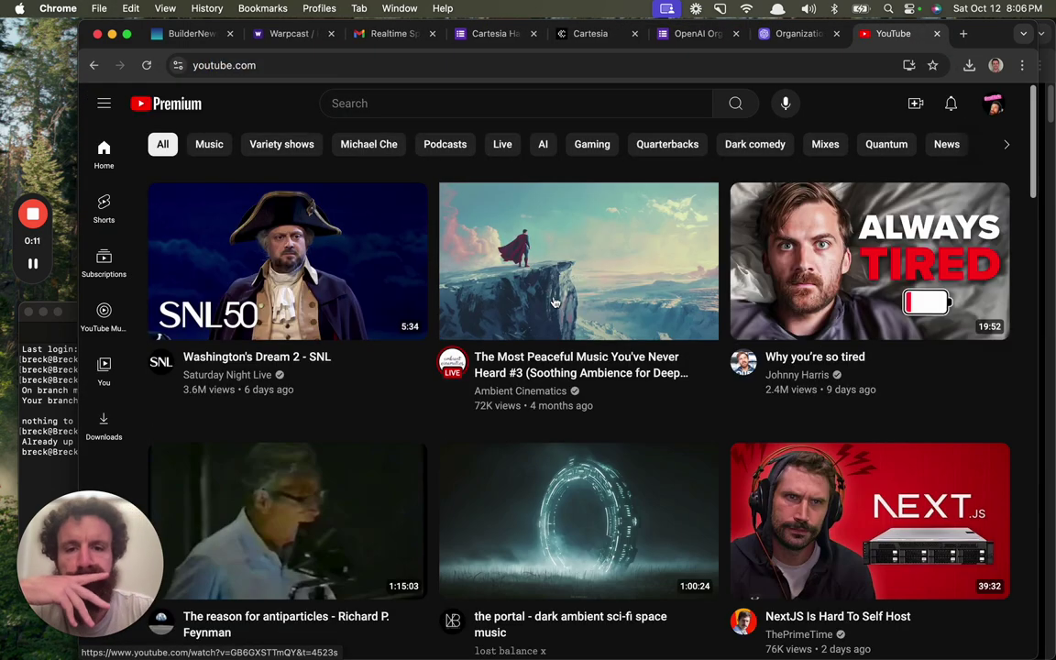
left_click(554, 302)
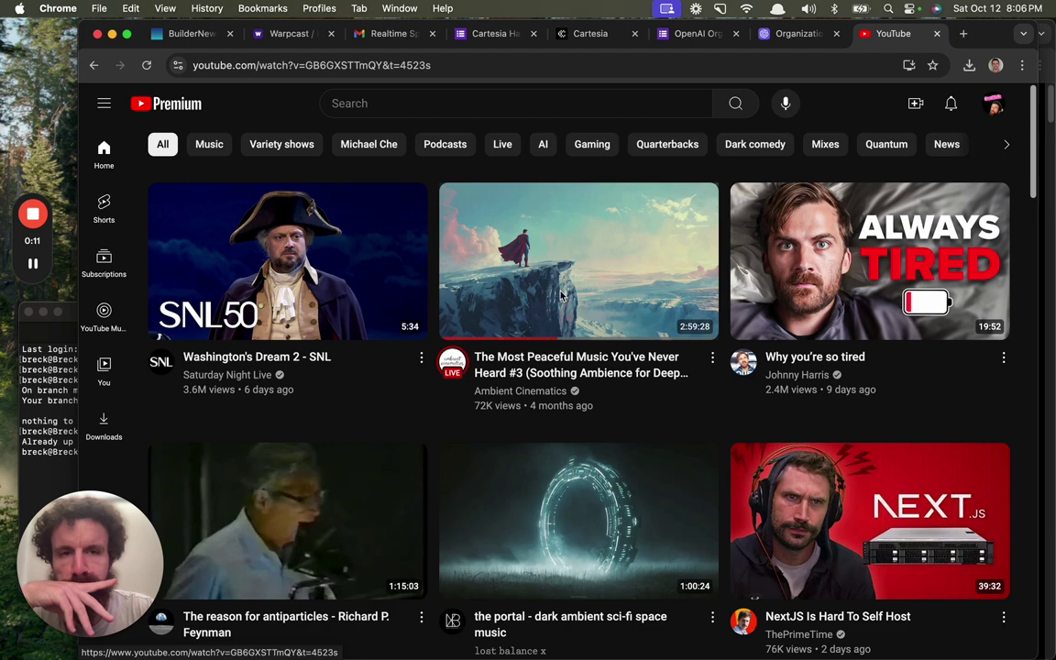
key("XF86AudioLowerVolume")
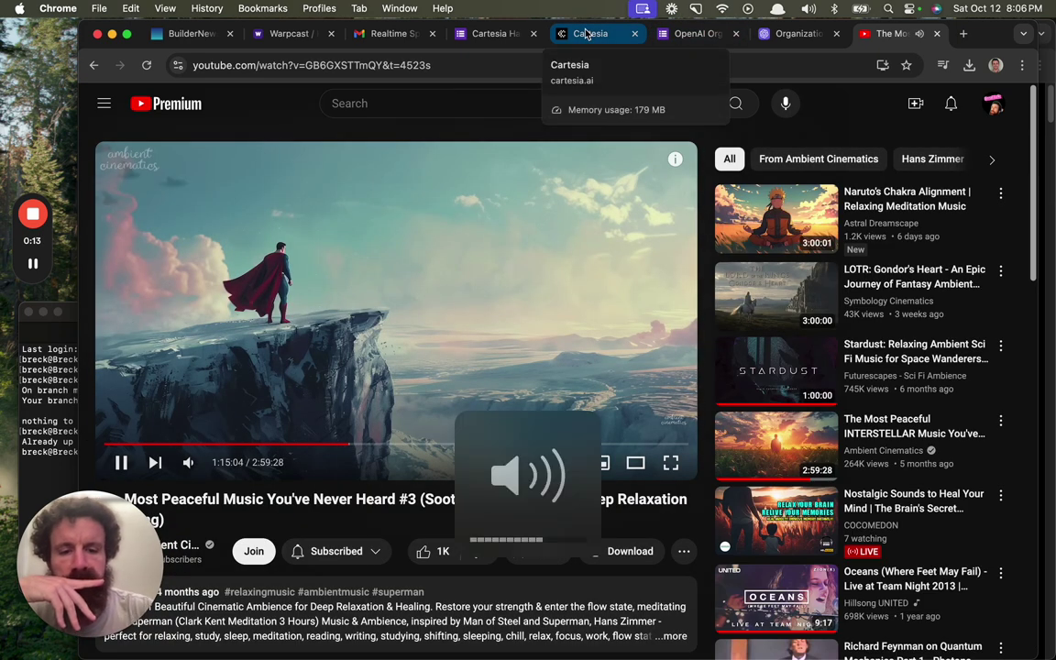
left_click(587, 34)
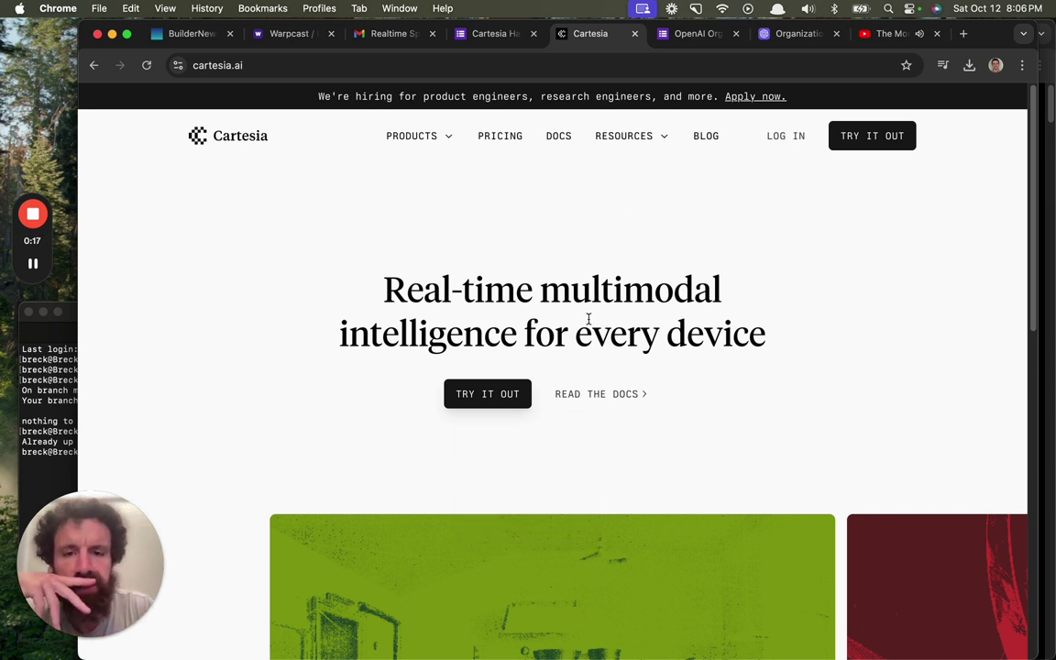
Step: Sign in to the Cartesia playground with a Google account and focus the text box
left_click(490, 397)
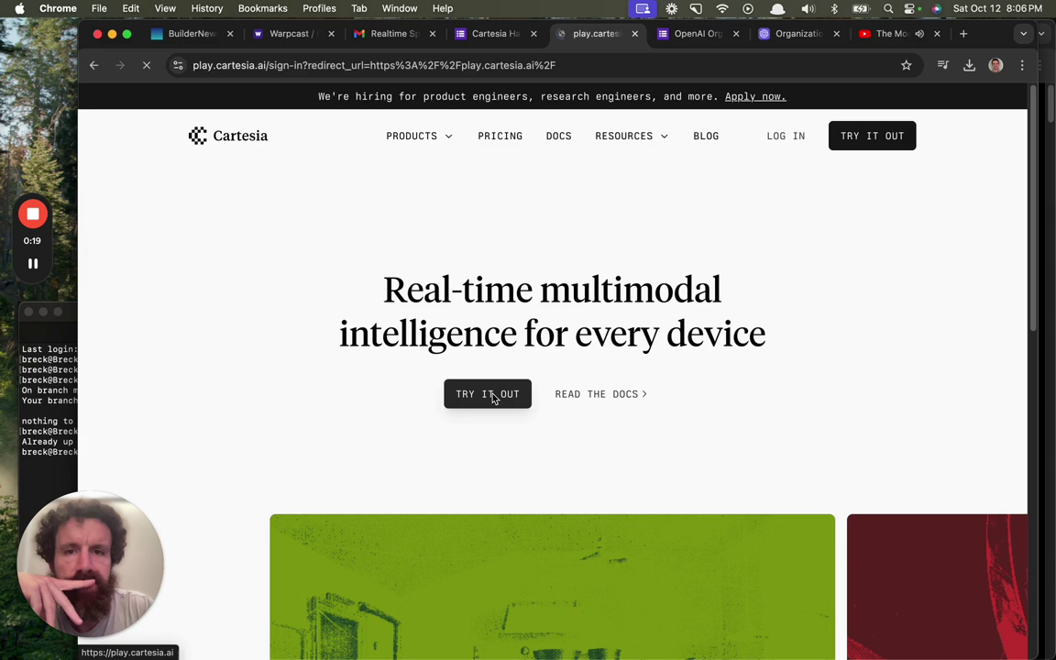
left_click(578, 295)
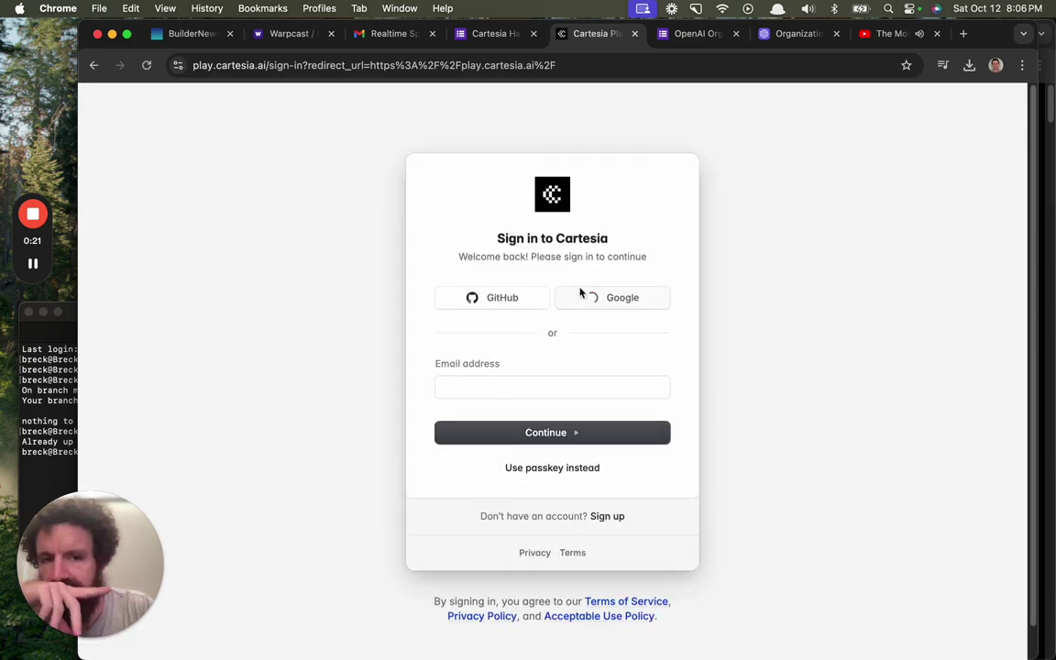
left_click(581, 292)
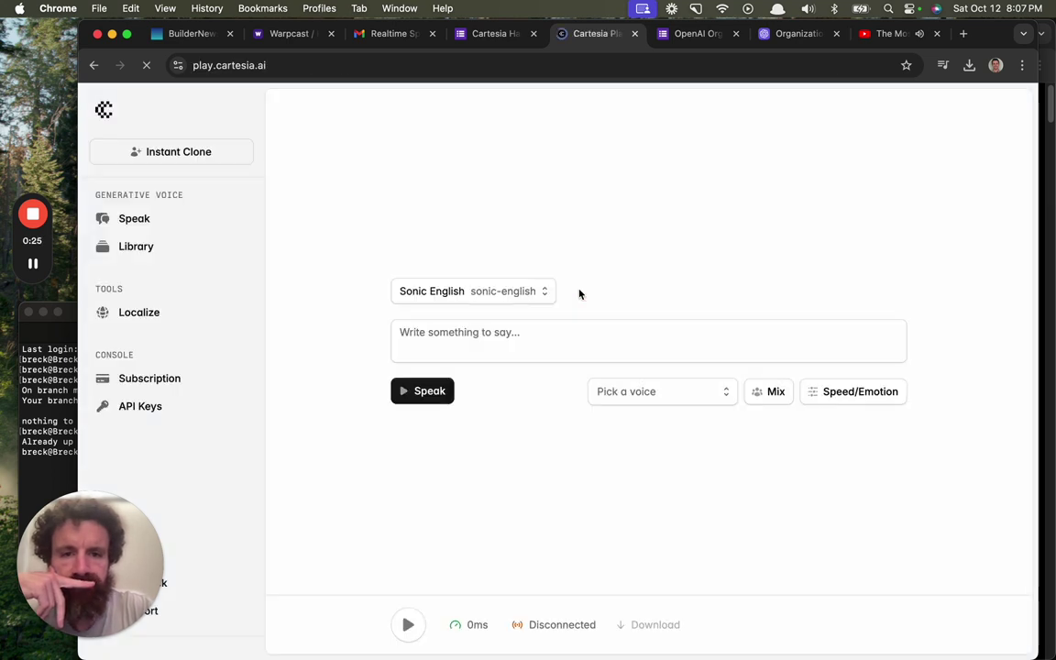
left_click(554, 319)
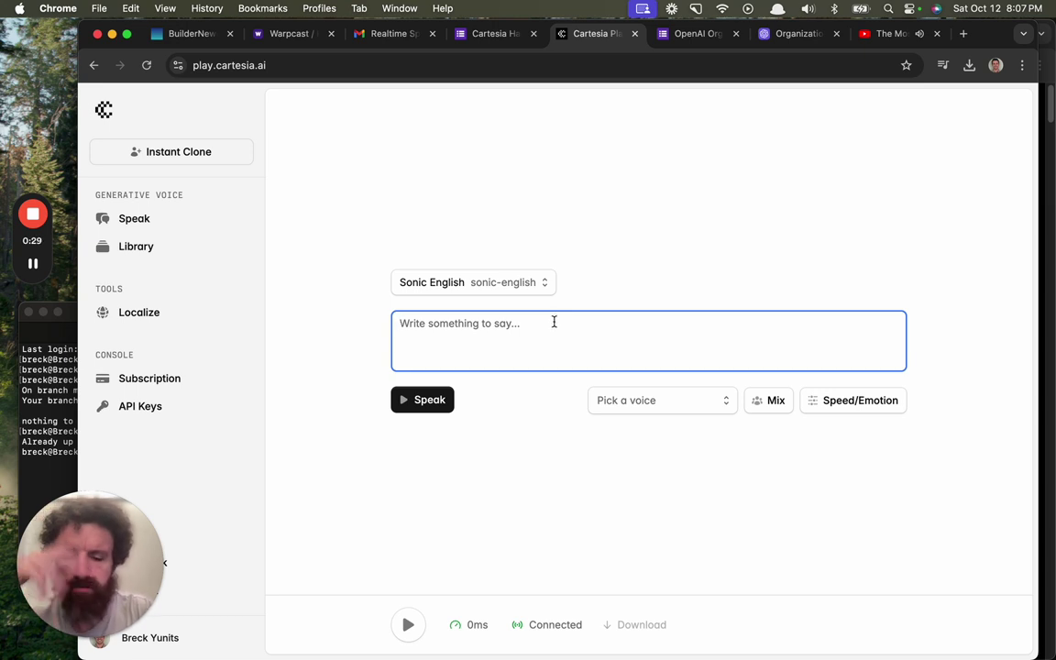
Step: Open the Readme page of wws.scroll.pub in a new tab
key("super+t")
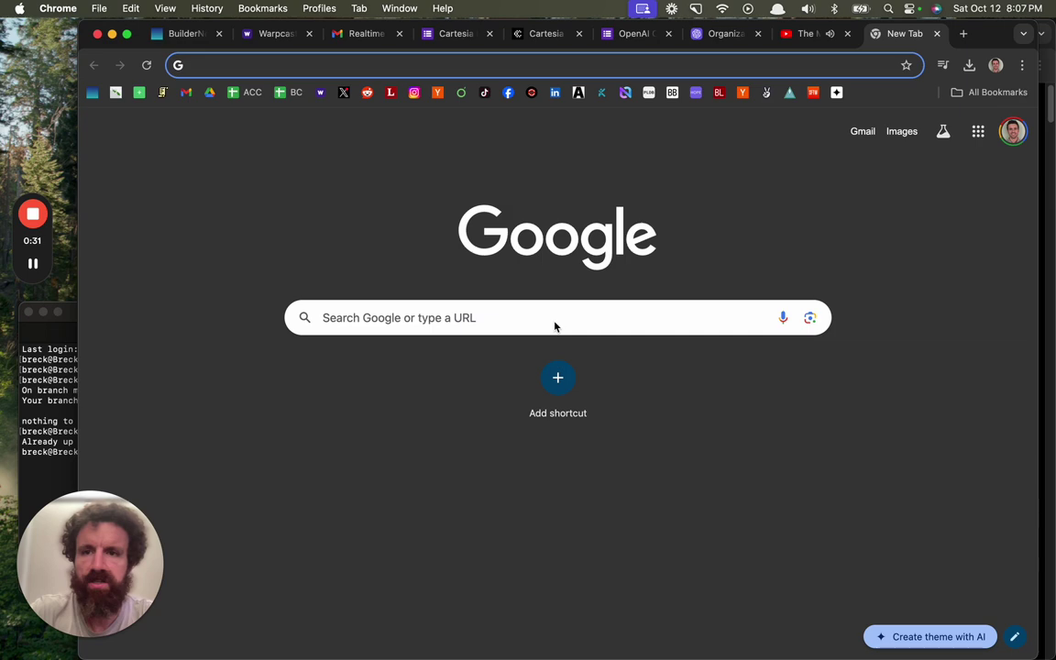
type("wws.scroll.pub")
key("Return")
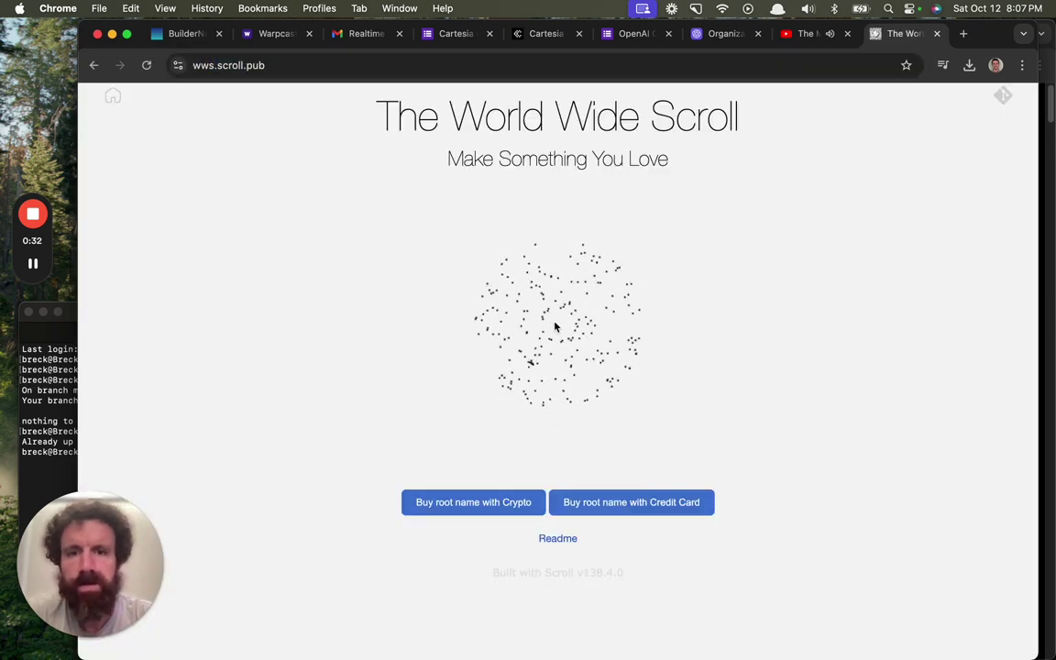
left_click(555, 540)
Step: Paste the Readme subtitle into the text box, prefixed with 'The Scroll is a'
triple_click(424, 119)
key("super+c")
key("super+w")
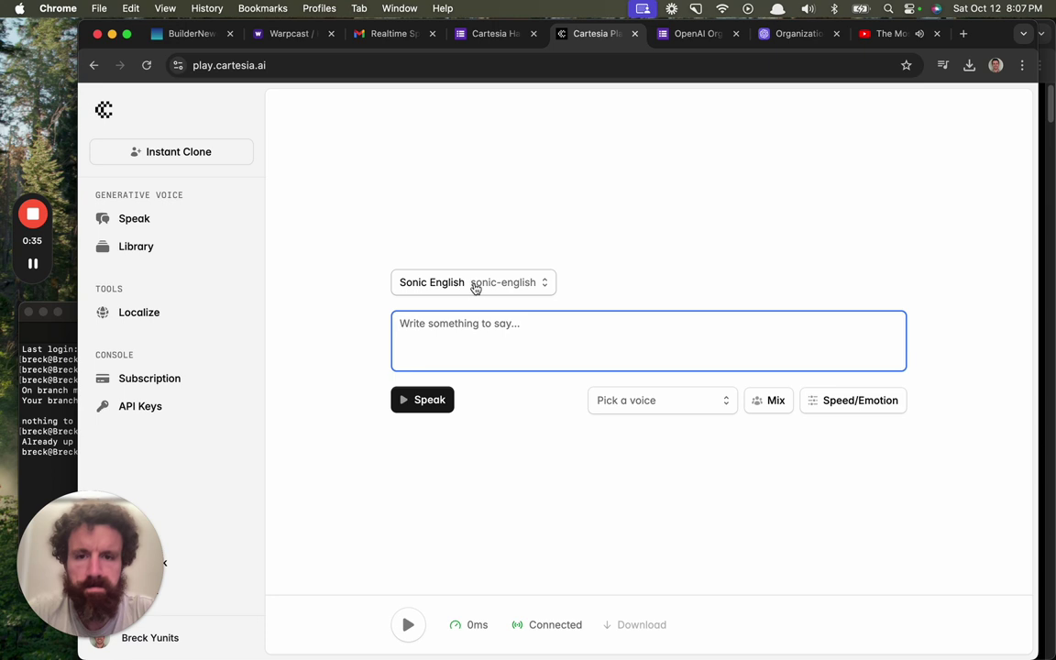
key("super+v")
type("The Scroll is")
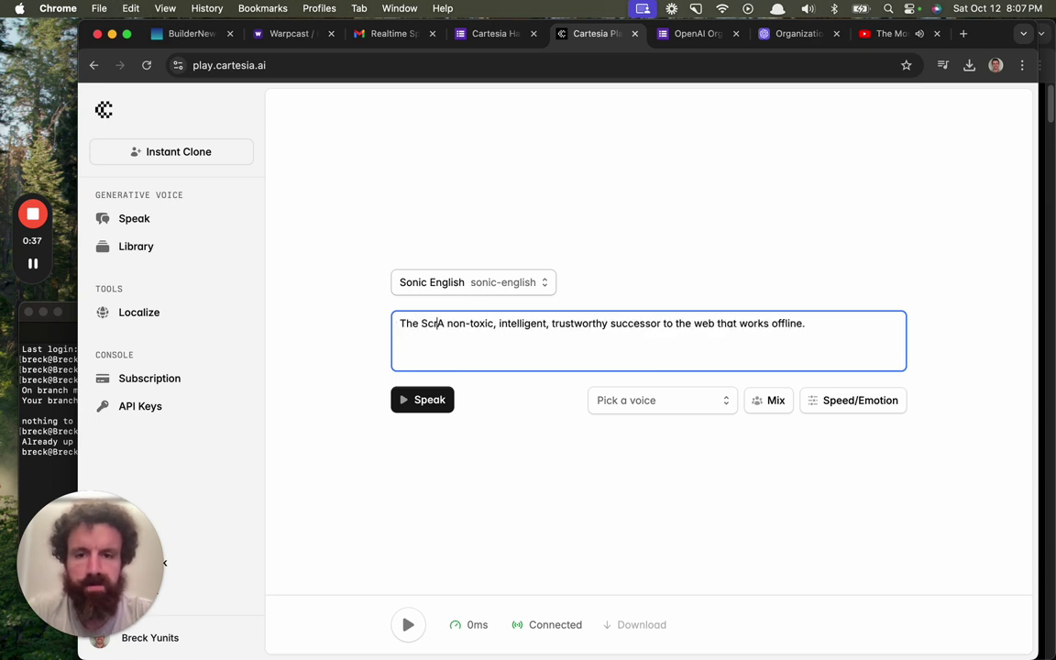
key("Delete")
type("a")
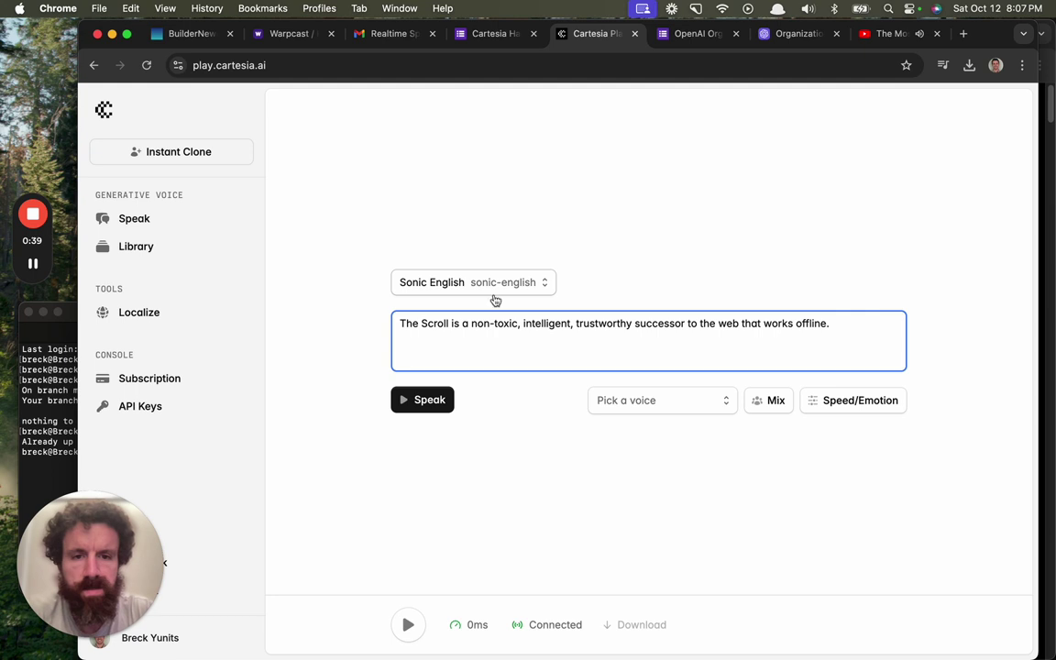
Step: Speak the sentence in the Sarah voice, then switch to the YouTube tab
left_click(408, 398)
left_click(636, 390)
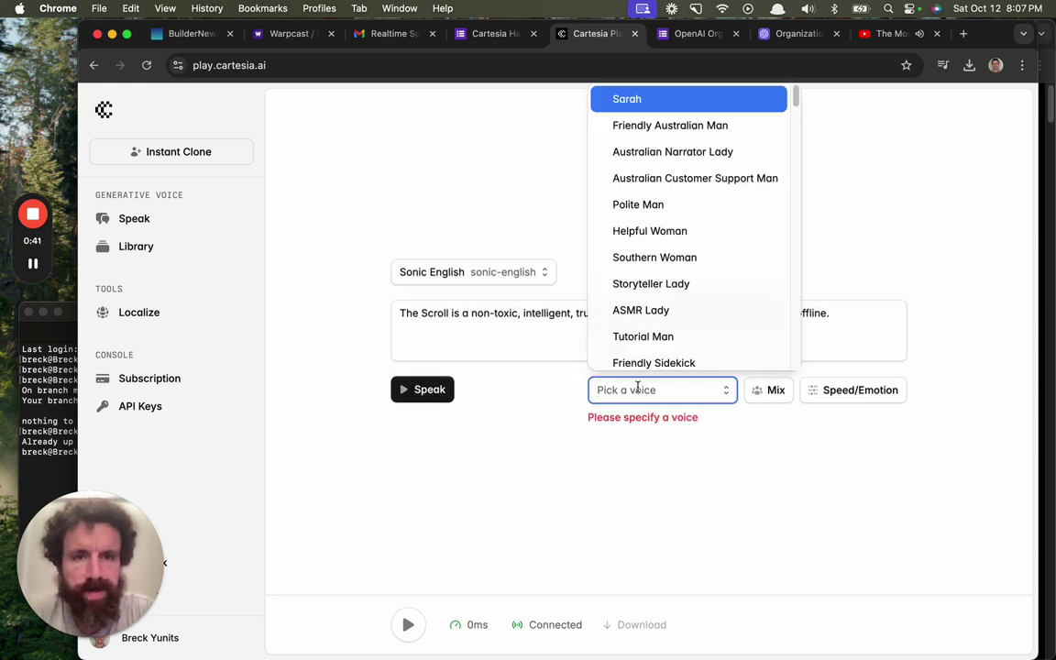
left_click(687, 99)
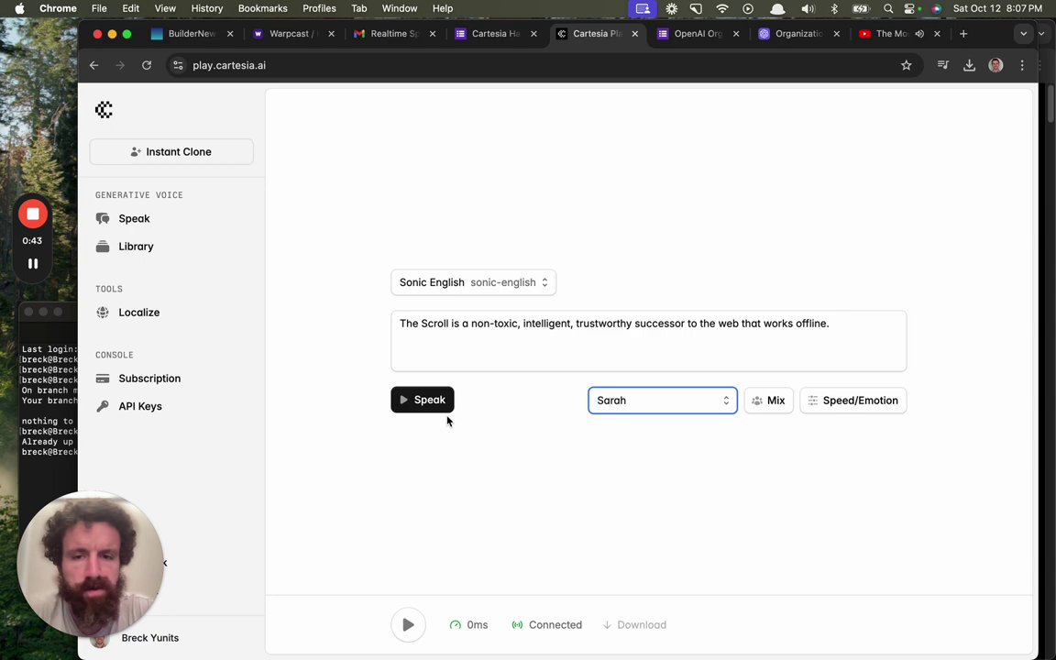
left_click(428, 403)
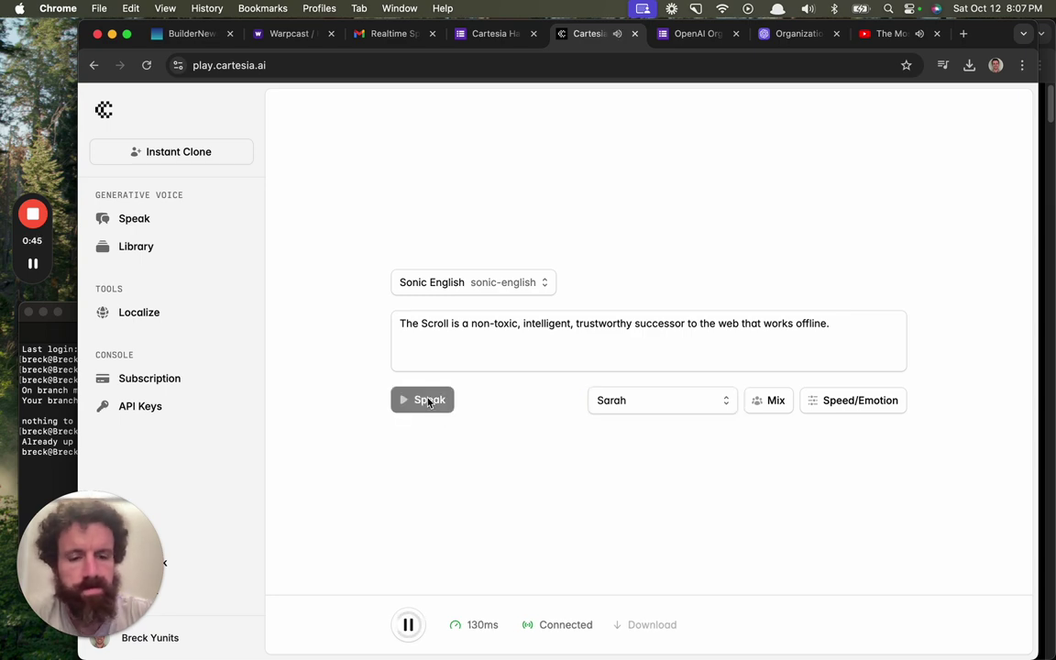
left_click(885, 33)
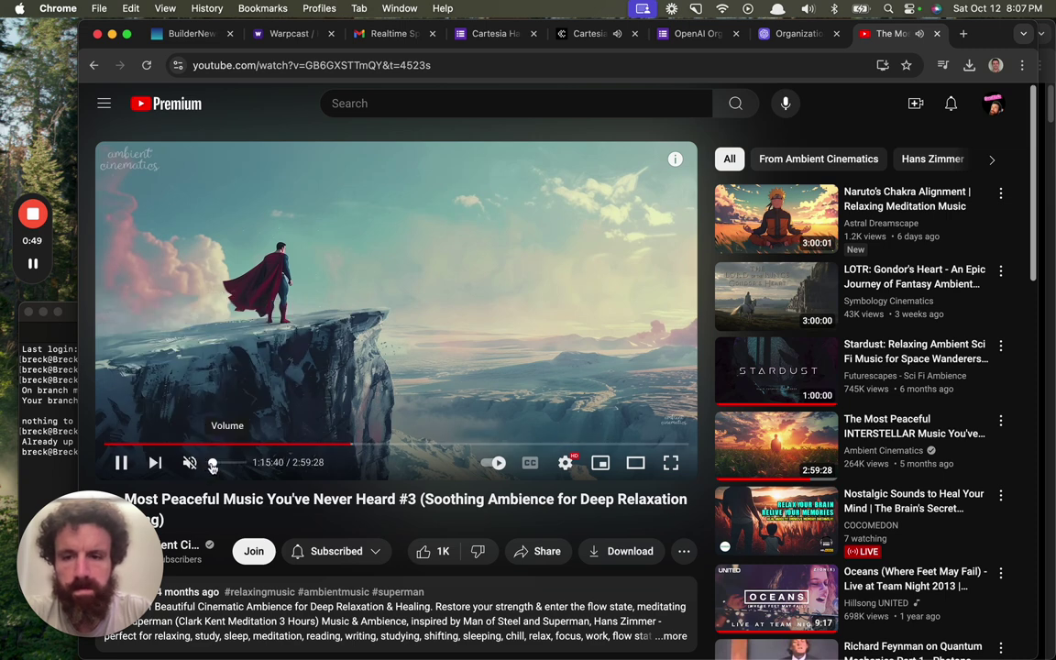
Step: Generate the sentence in the Friendly Australian Man voice
left_click(598, 40)
left_click(646, 408)
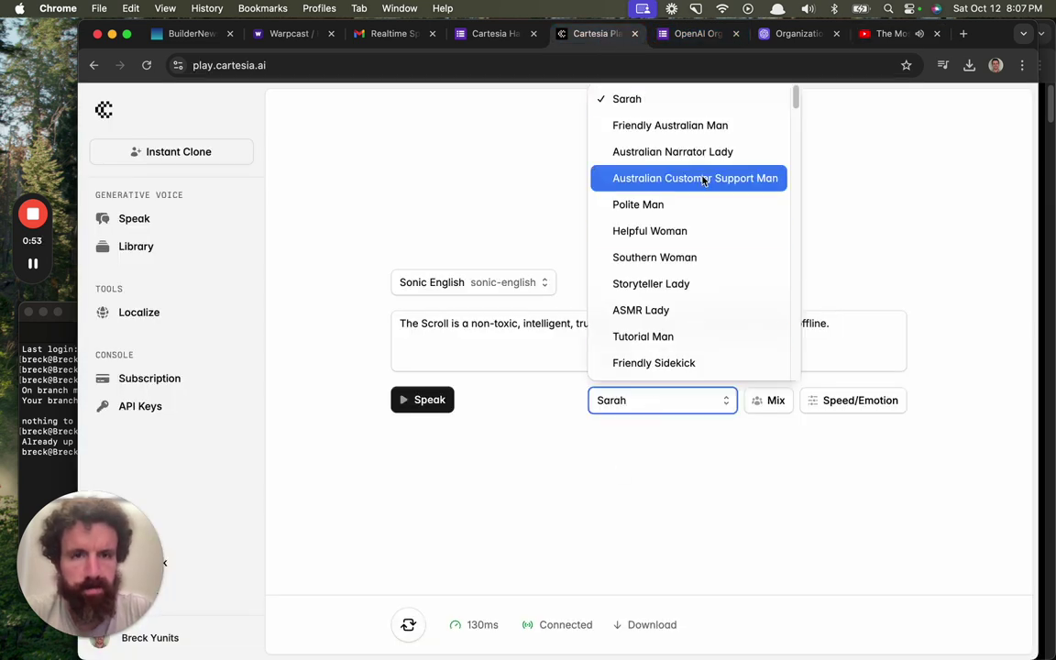
left_click(711, 125)
left_click(441, 403)
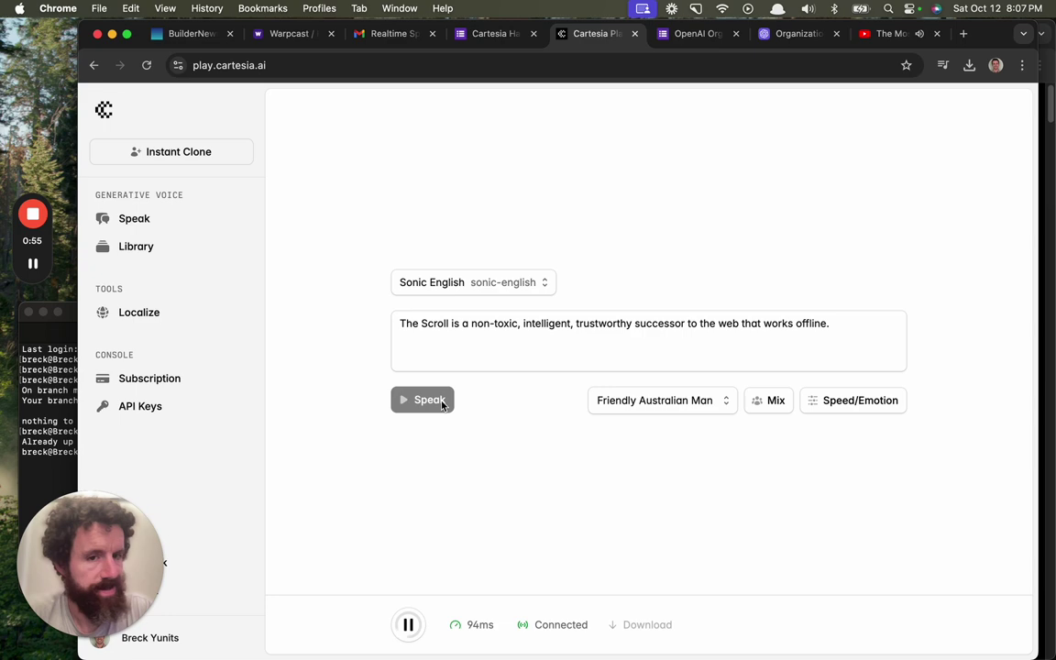
Step: Review the voice mix and speed/emotion settings, then play the sentence again
left_click(787, 411)
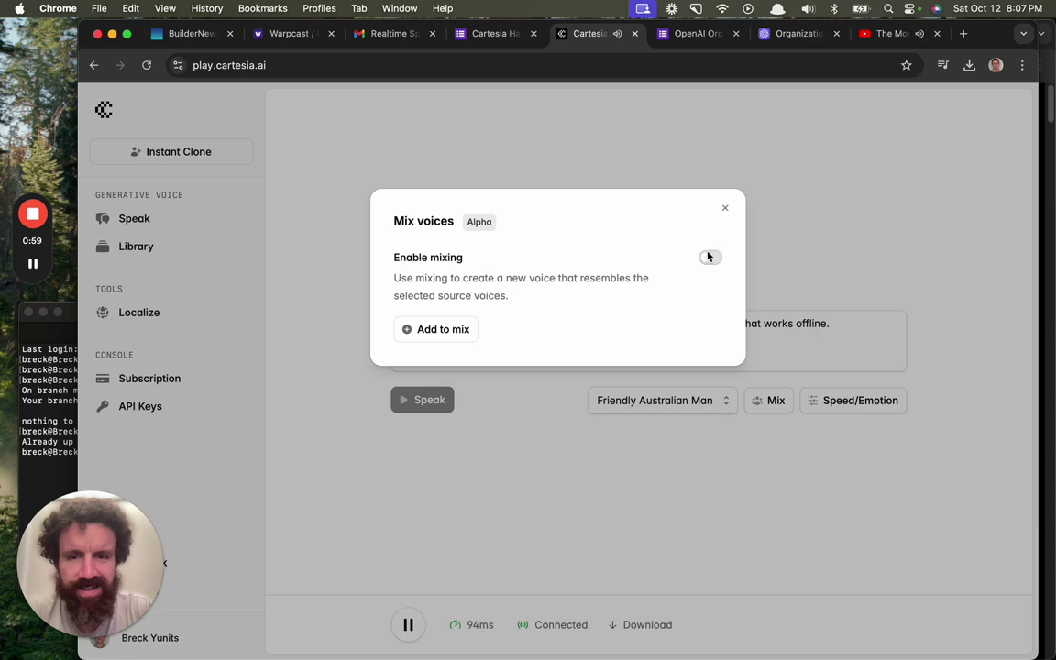
left_click(723, 209)
left_click(832, 402)
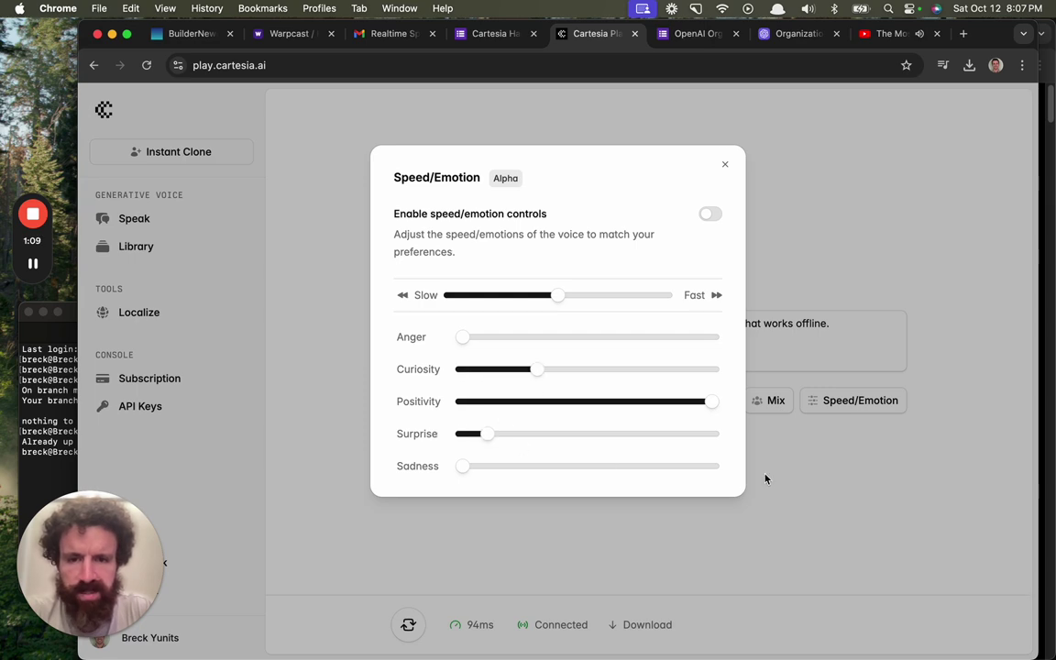
left_click(832, 487)
left_click(444, 405)
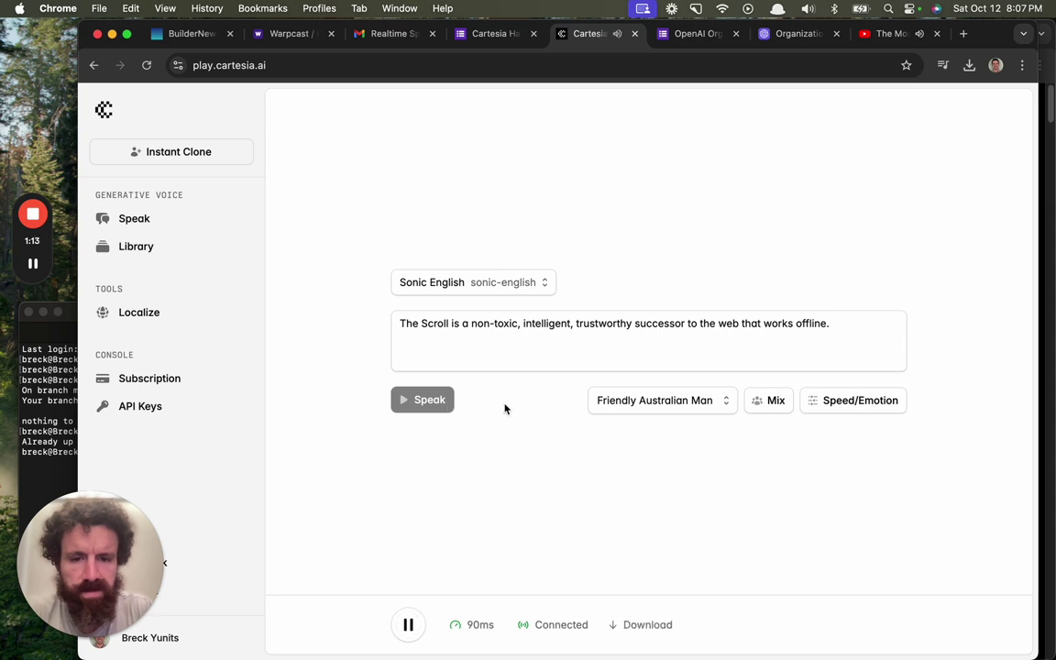
Step: Speak the sentence in the Polite Man, Storyteller Lady and Helpful Woman voices
left_click(669, 403)
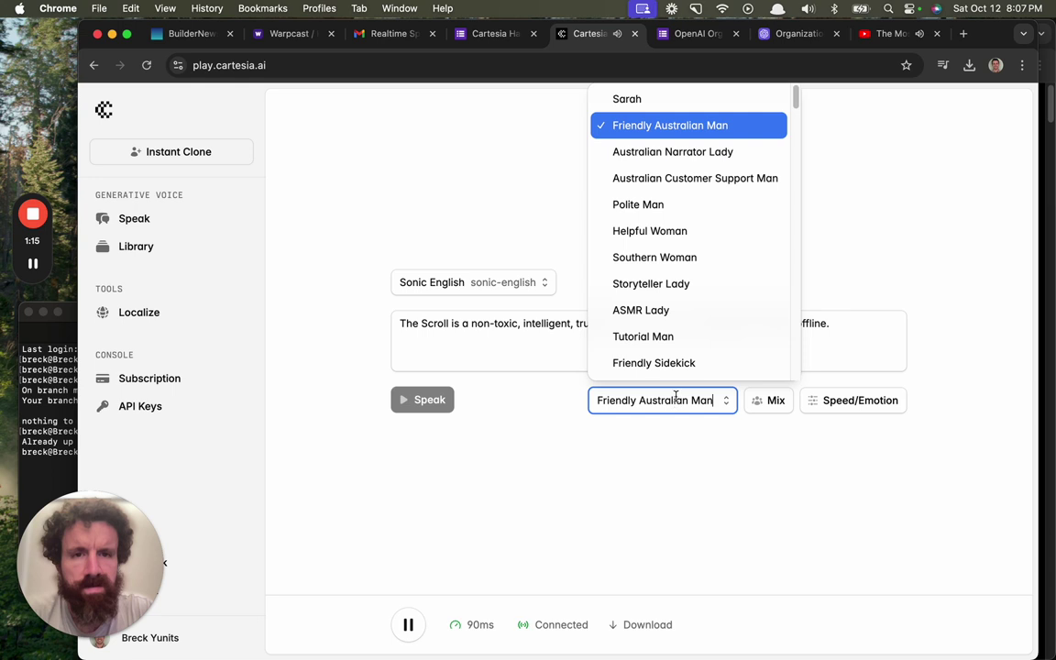
left_click(667, 205)
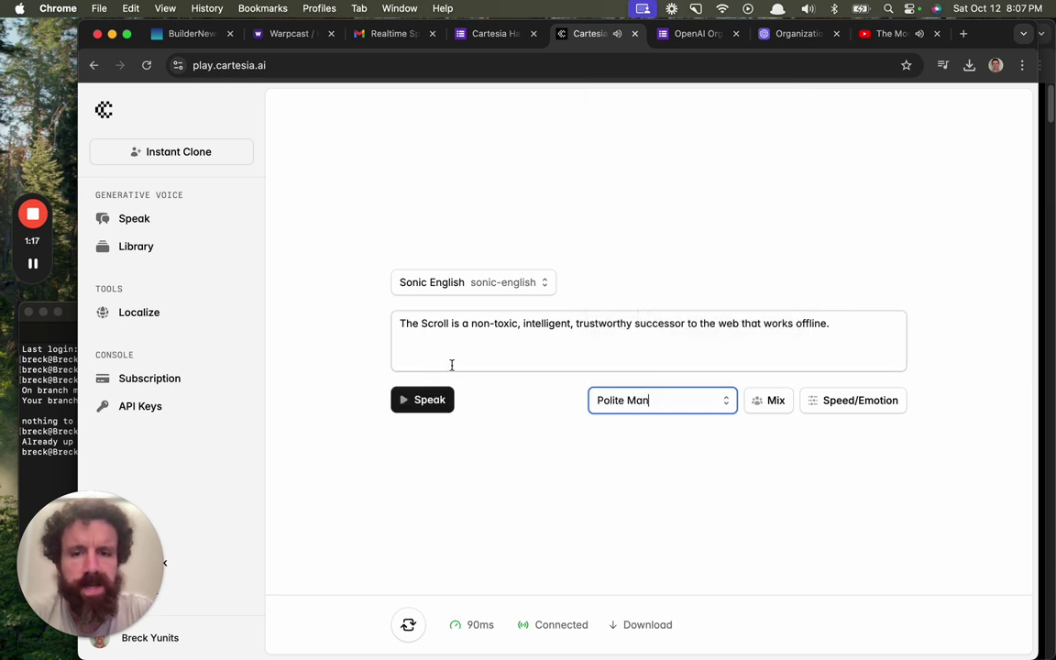
left_click(404, 409)
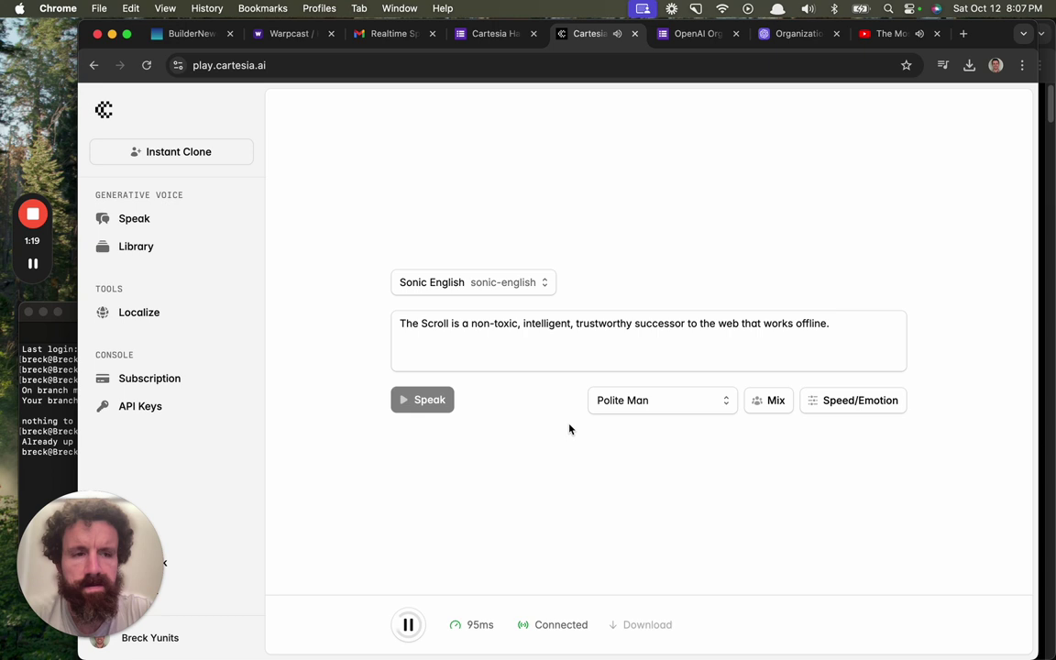
left_click(708, 400)
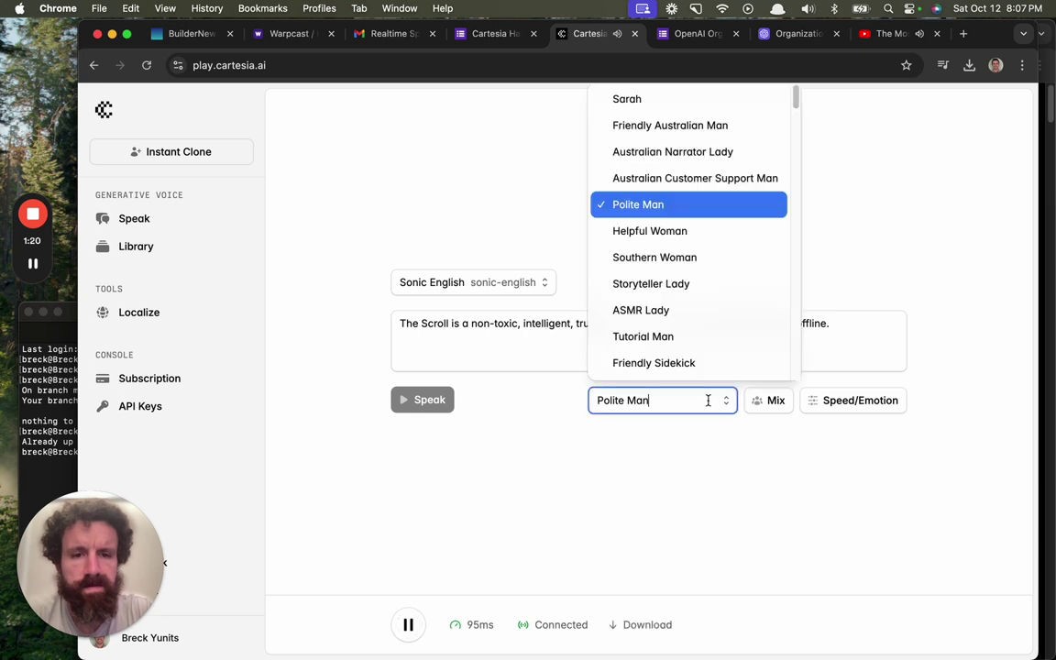
left_click(717, 284)
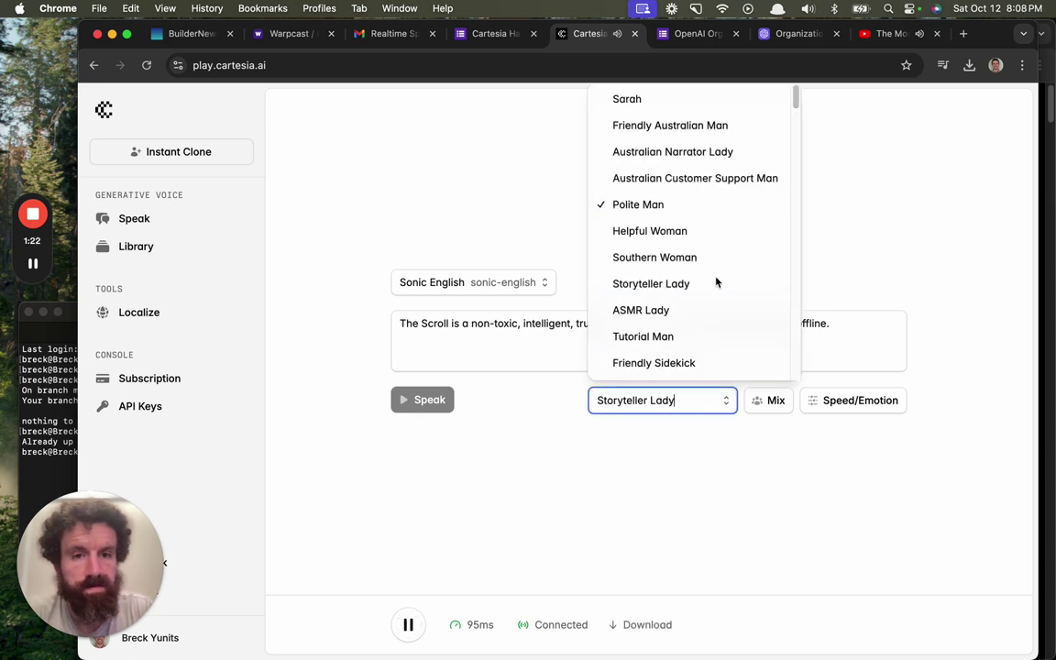
left_click(411, 401)
left_click(609, 397)
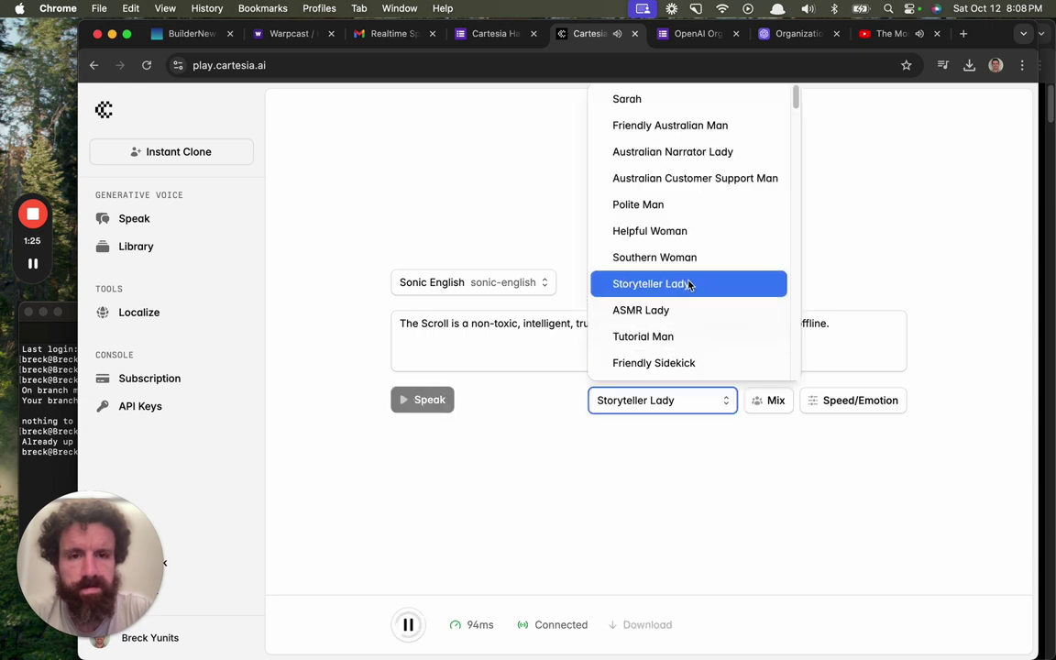
left_click(699, 232)
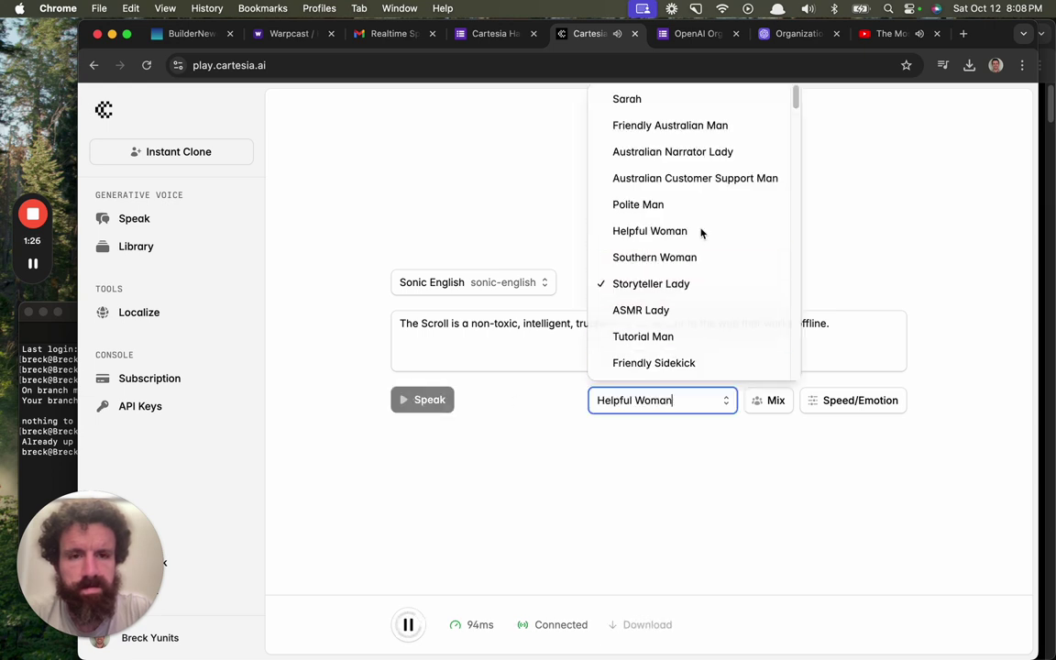
left_click(449, 404)
Step: Speak the sentence in the Australian Narrator Lady, Teacher Lady and Female Nurse voices
left_click(662, 401)
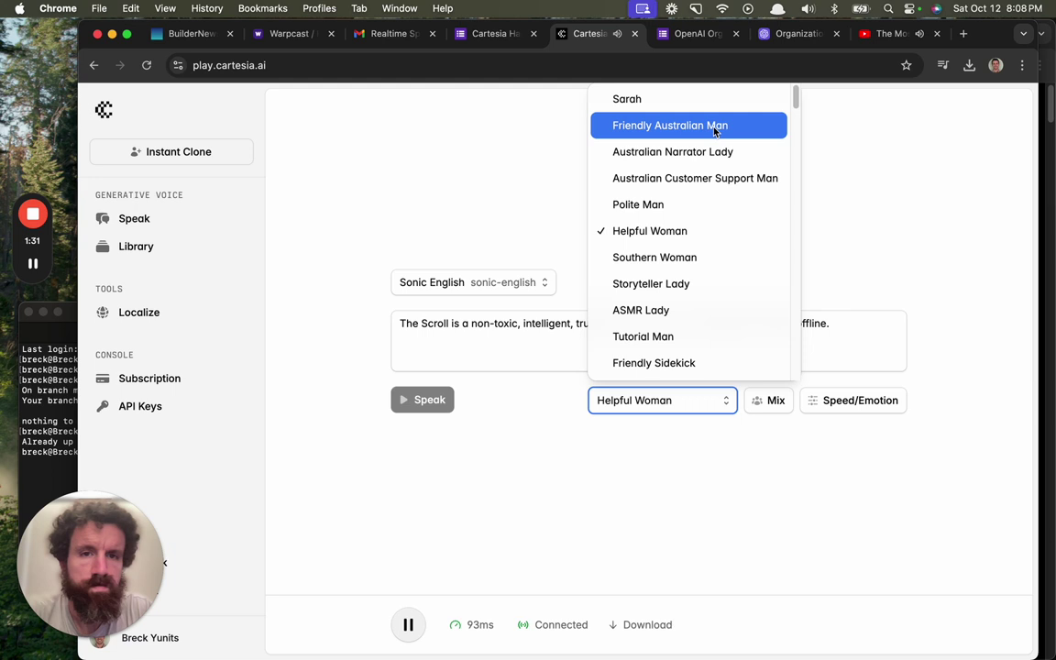
left_click(699, 152)
left_click(426, 406)
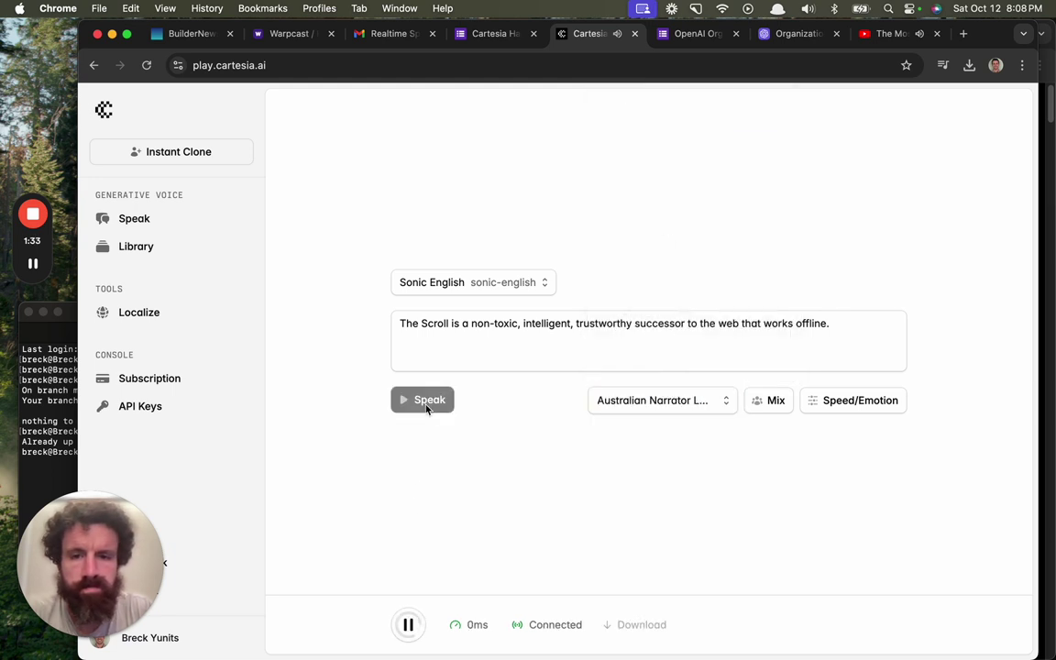
left_click(632, 401)
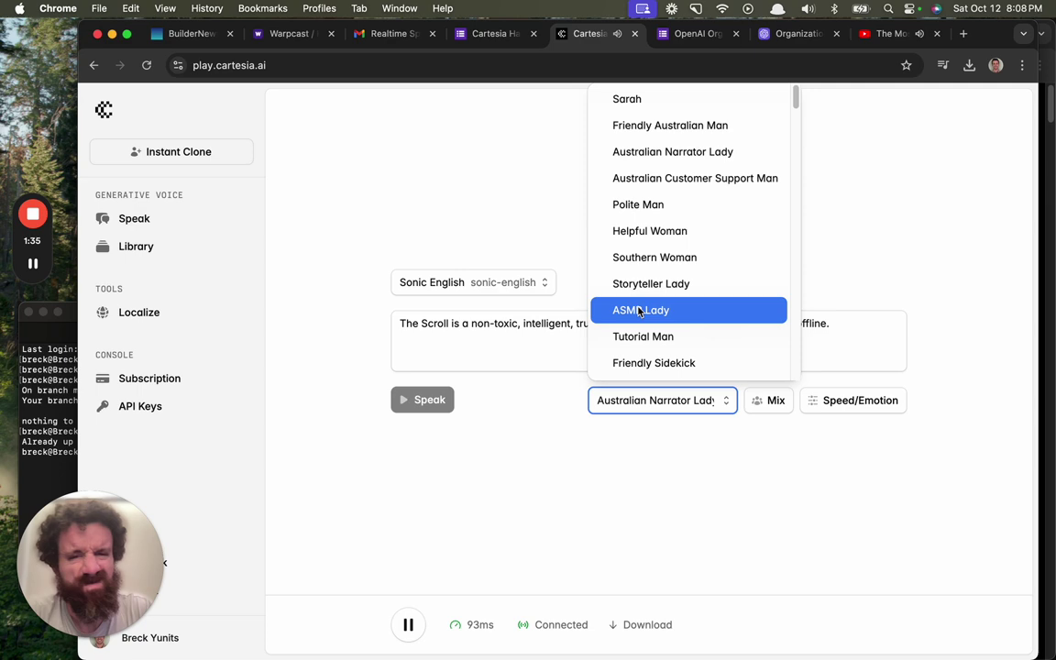
scroll(636, 309, "down", 2)
scroll(659, 317, "down", 1)
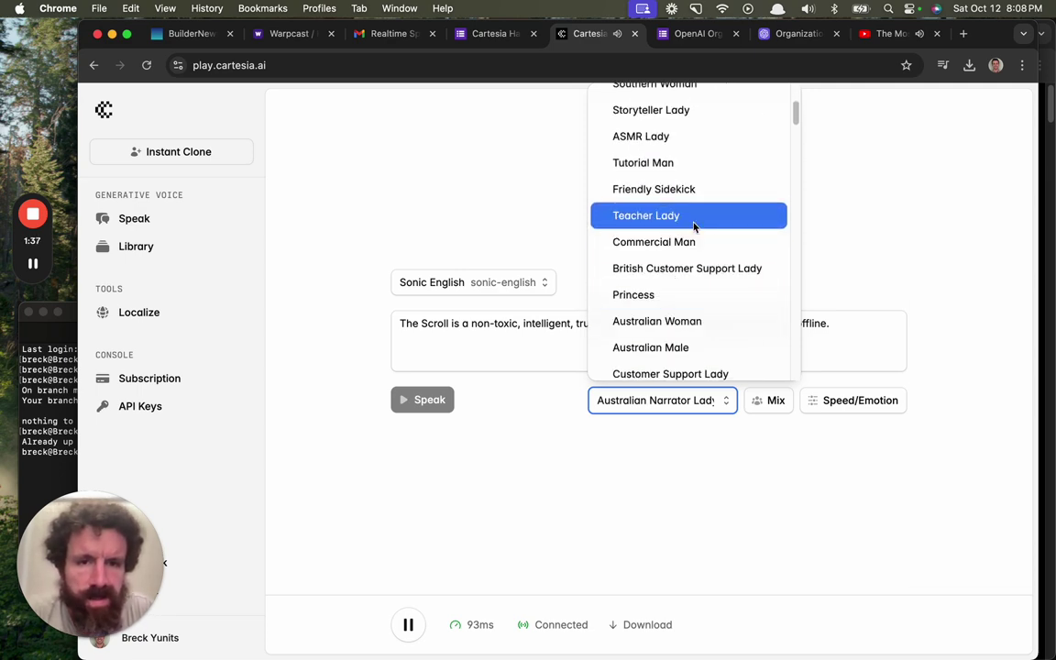
left_click(669, 214)
left_click(427, 401)
left_click(627, 400)
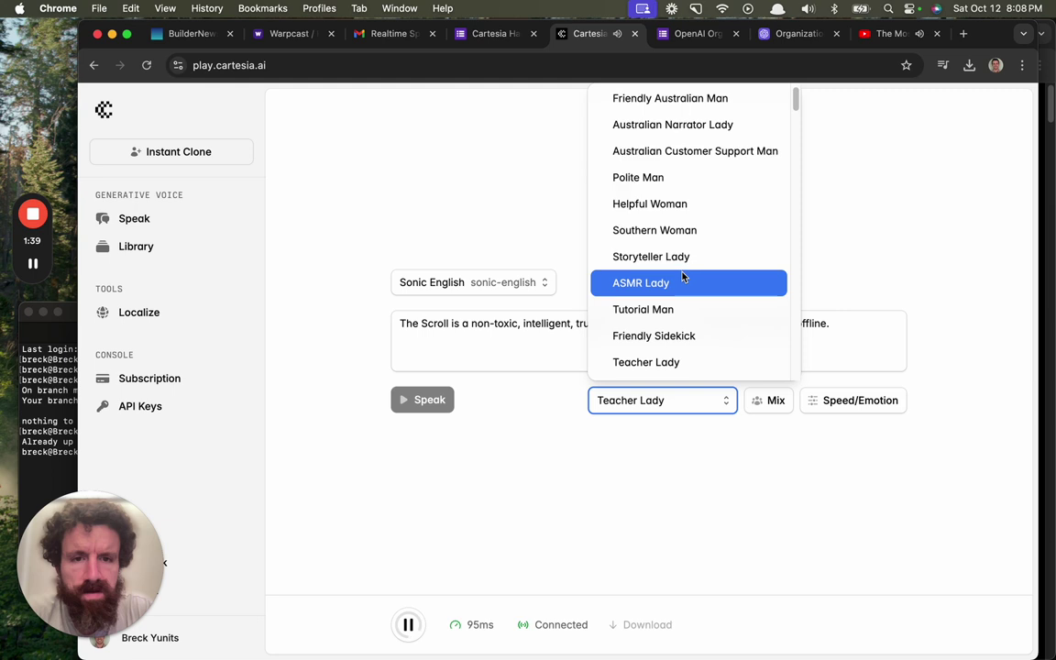
scroll(683, 277, "down", 3)
left_click(651, 310)
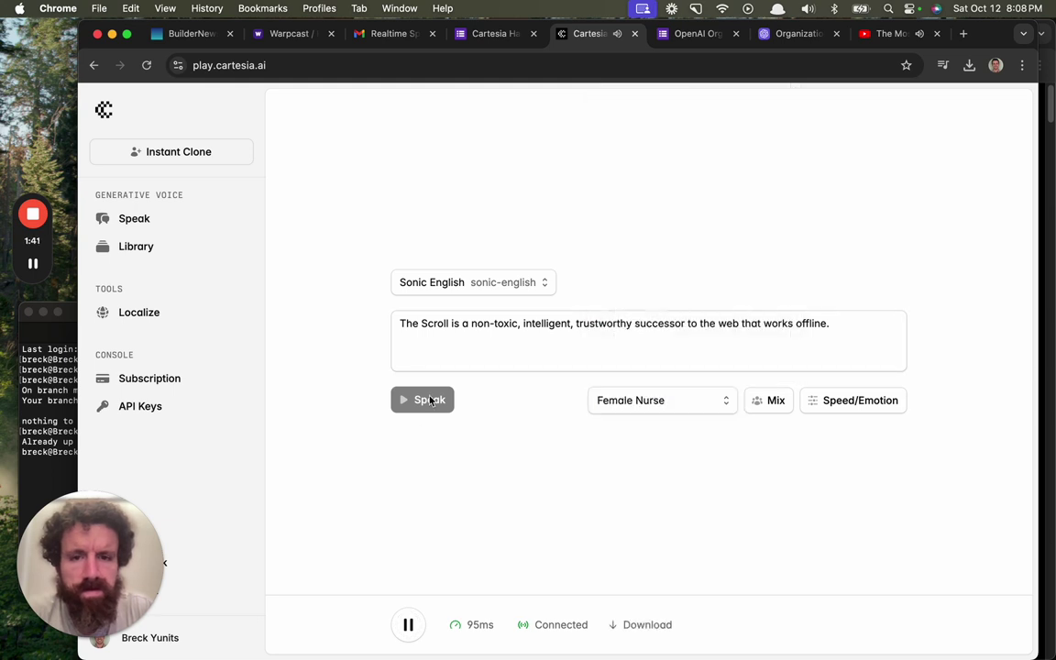
left_click(424, 399)
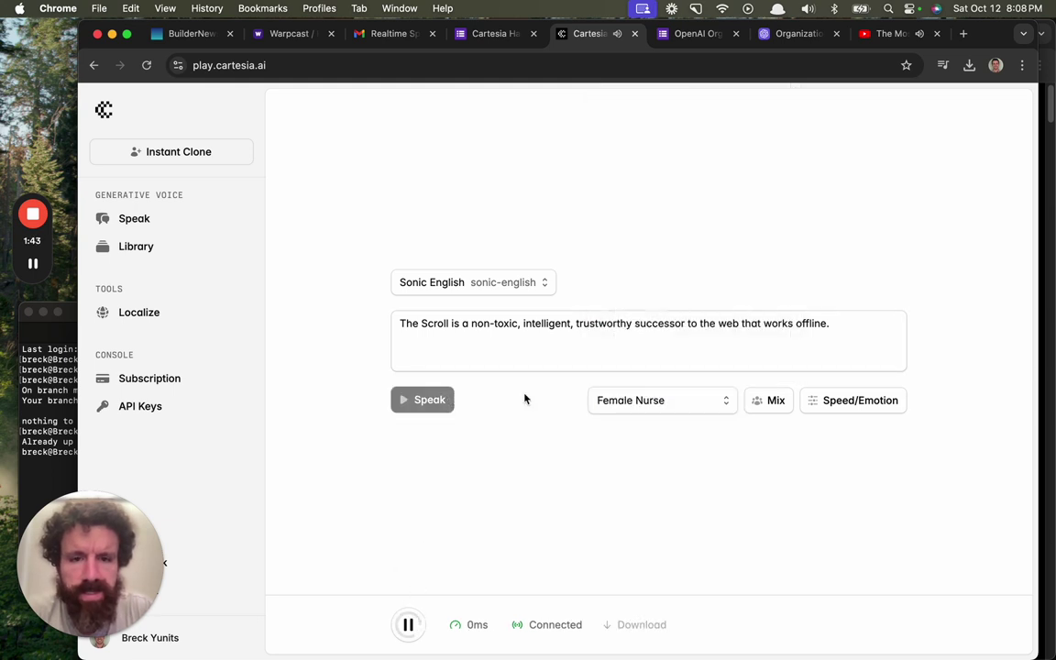
Step: Speak the sentence in the Wise Guide Man, Swedish Narrator Man and Russian Calm Lady voices
left_click(644, 398)
scroll(678, 247, "down", 3)
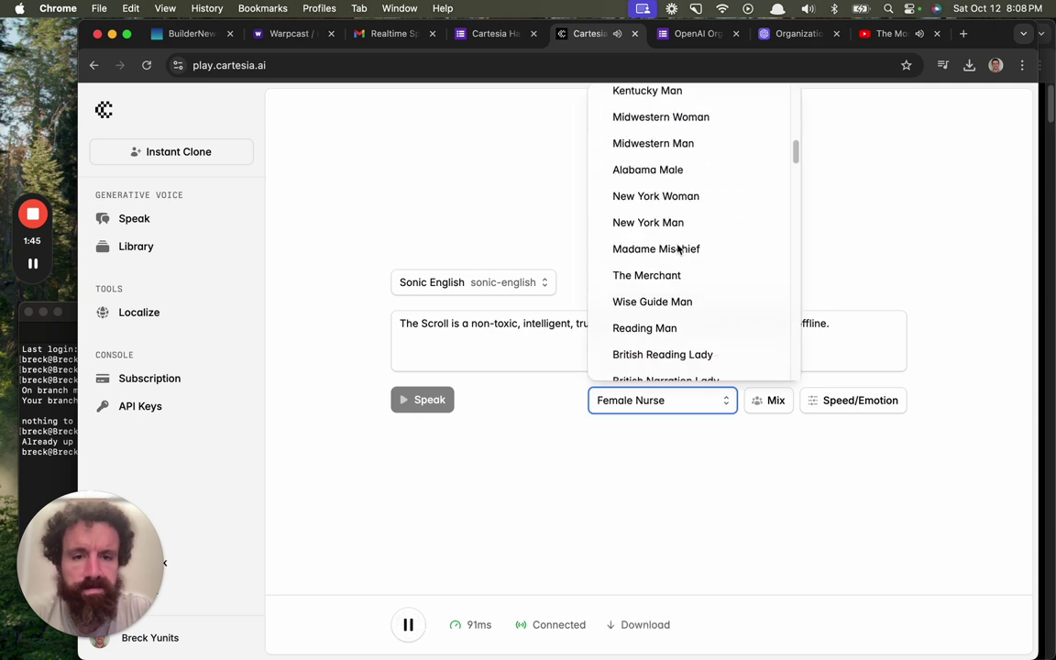
scroll(679, 248, "down", 2)
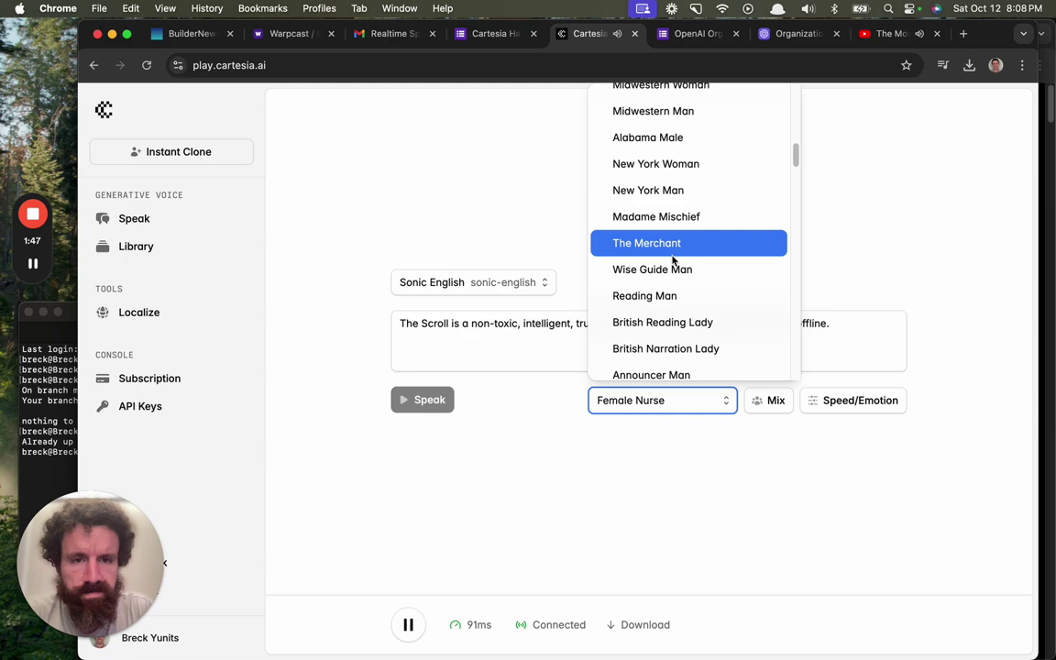
left_click(674, 269)
left_click(415, 400)
left_click(694, 401)
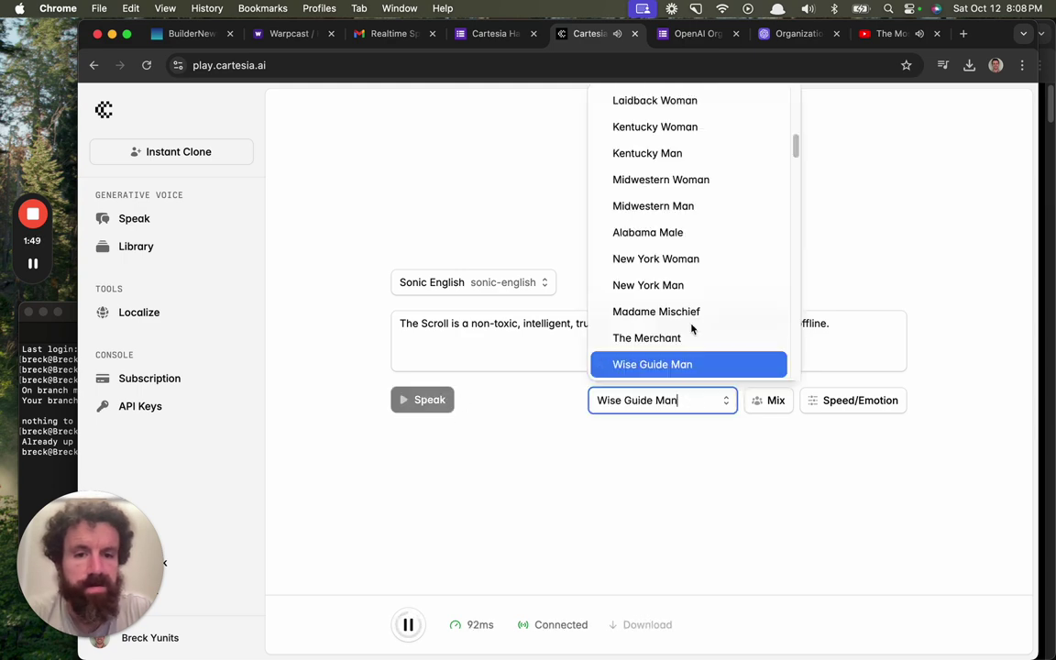
scroll(692, 312, "down", 5)
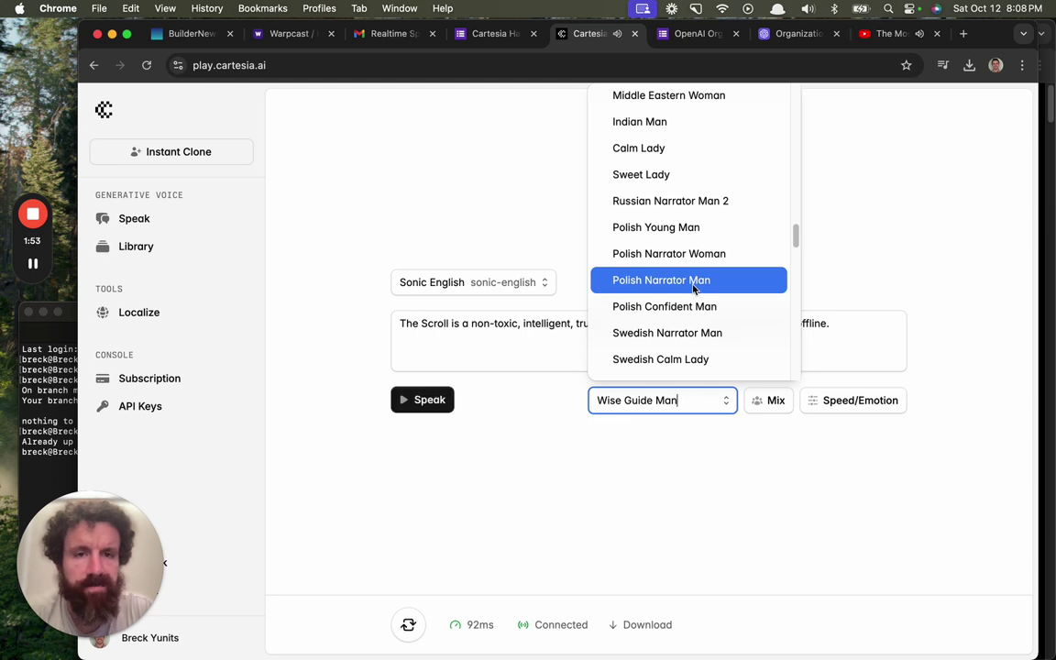
left_click(681, 336)
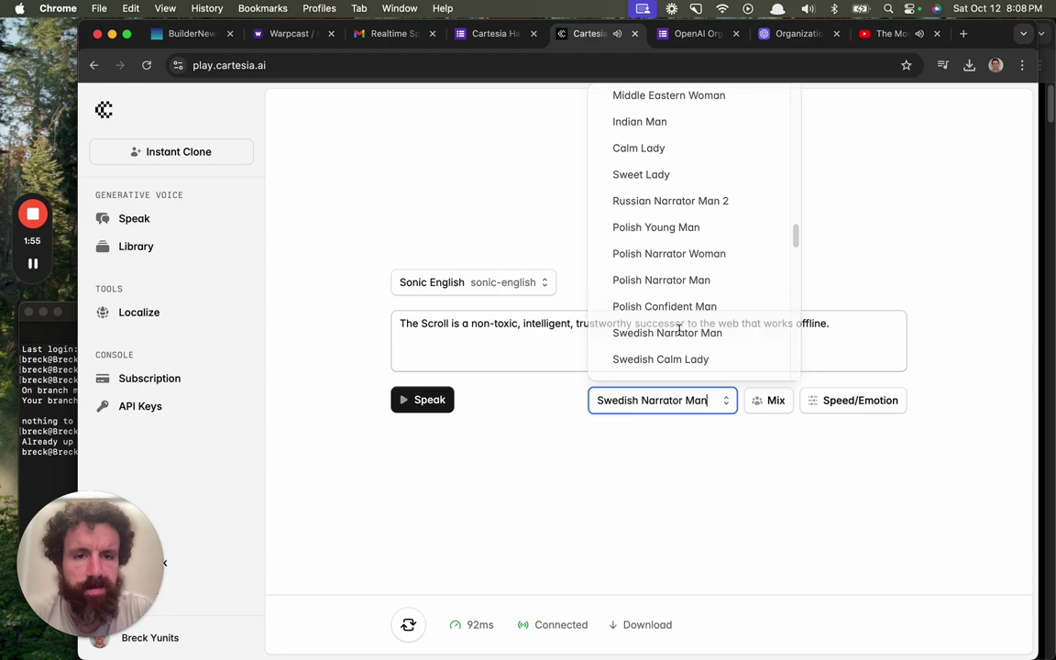
left_click(416, 400)
left_click(626, 401)
scroll(662, 271, "down", 3)
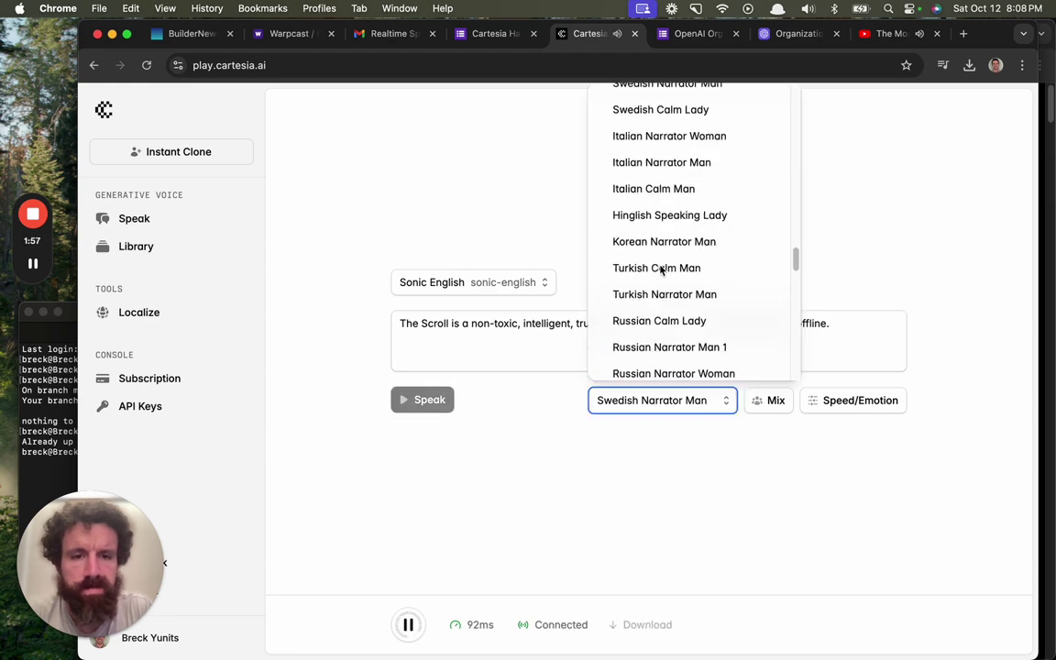
left_click(646, 318)
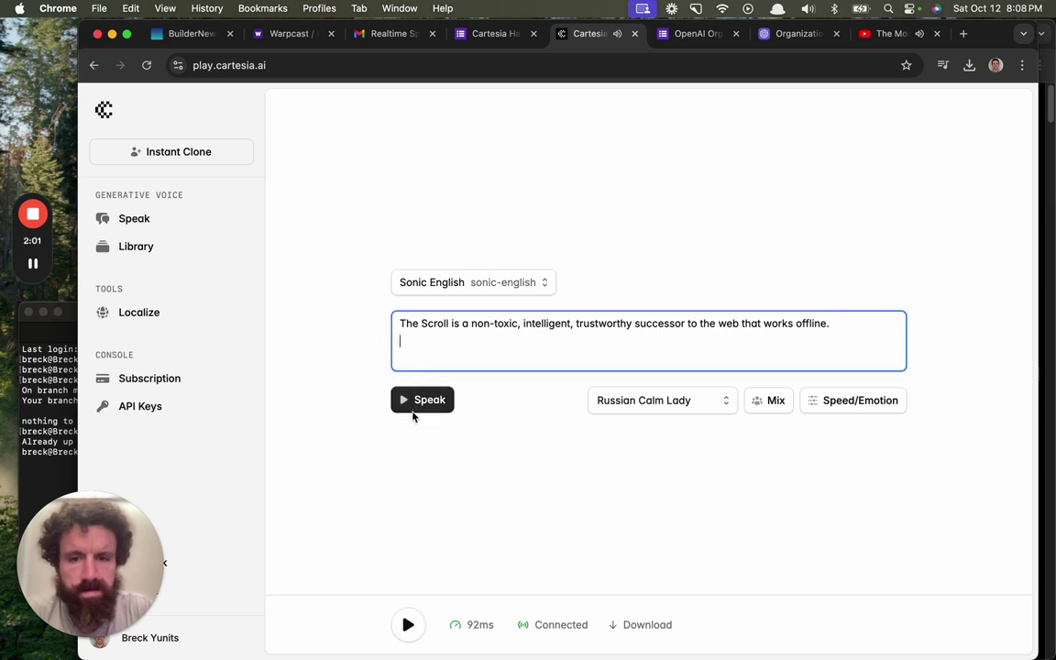
left_click(416, 403)
Step: Speak the sentence in the Chinese Call Center Man and Spanish Narrator Man voices
left_click(625, 400)
scroll(645, 273, "down", 5)
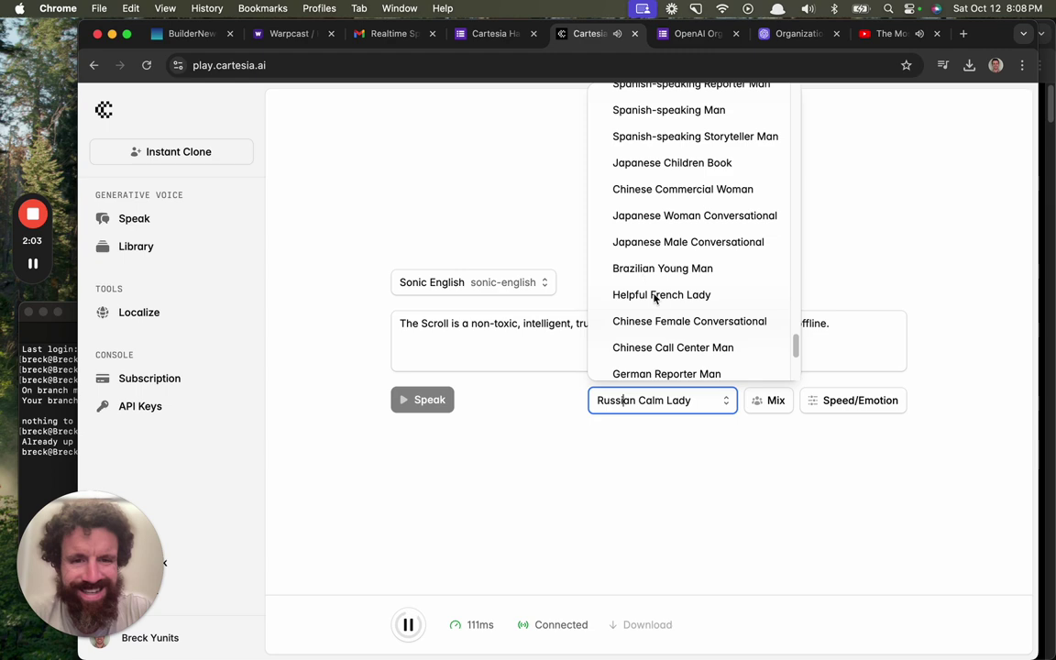
left_click(673, 347)
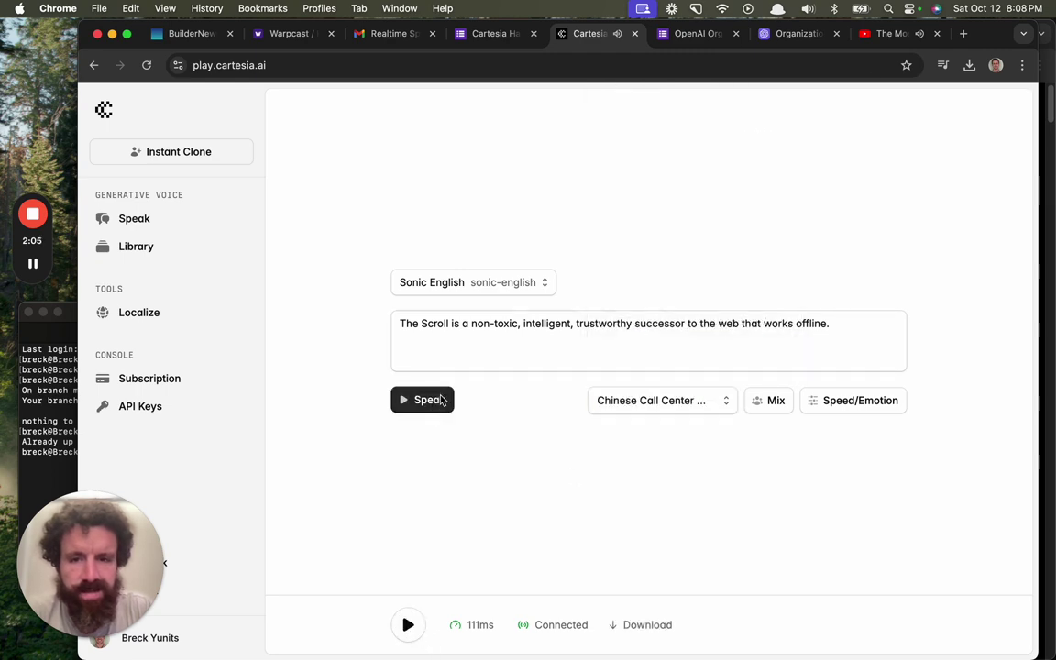
left_click(441, 401)
left_click(605, 401)
scroll(642, 317, "down", 3)
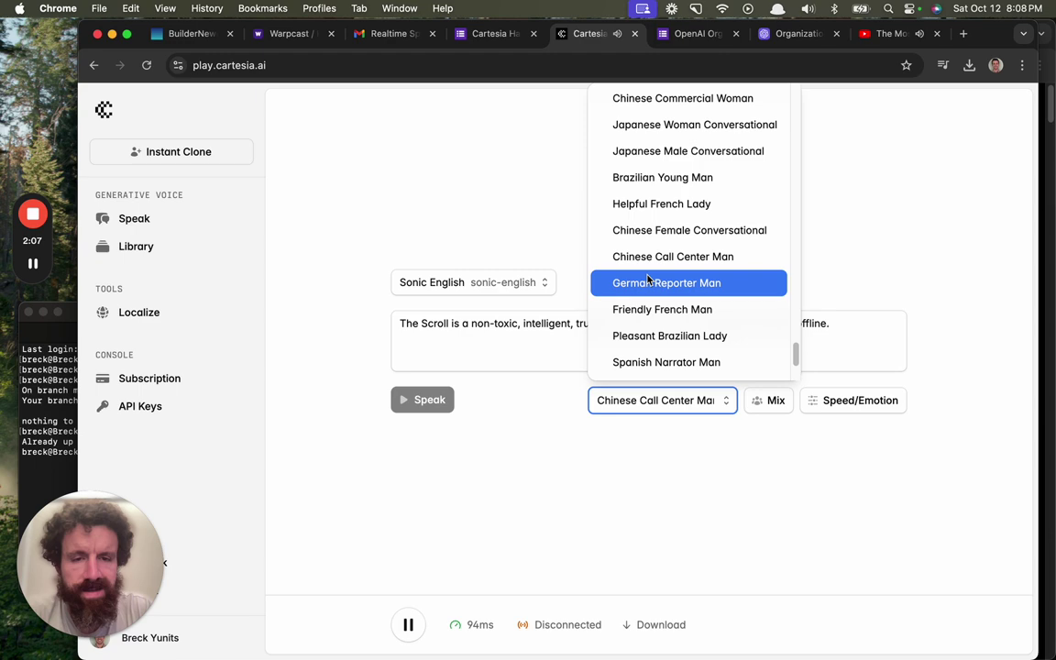
scroll(660, 275, "down", 1)
scroll(661, 275, "down", 2)
left_click(669, 240)
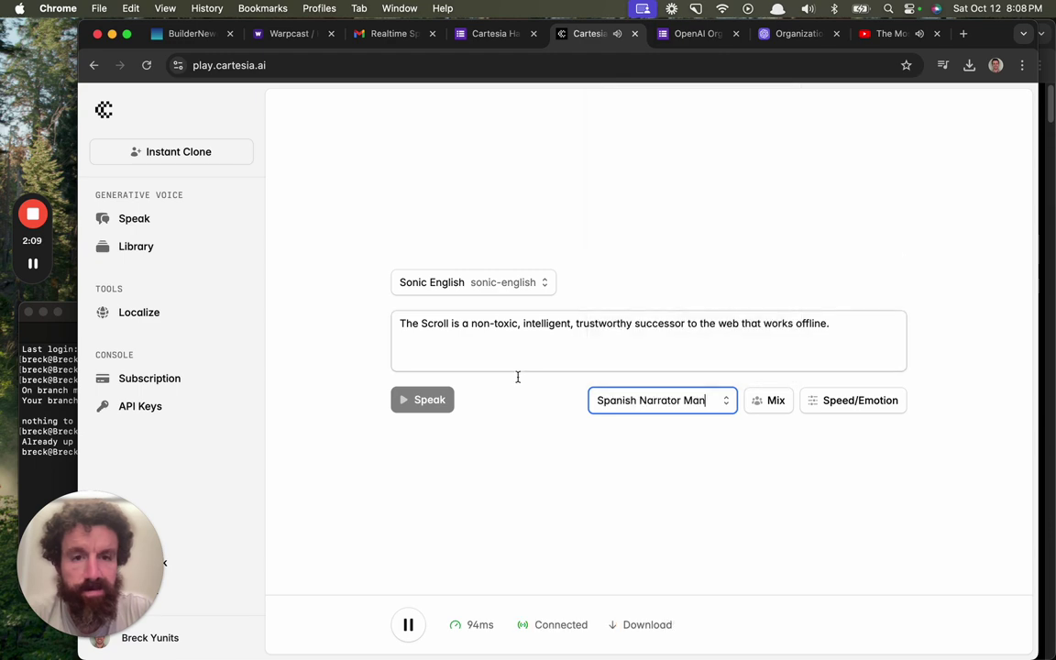
left_click(407, 624)
Step: Close the voice list unchanged and reload the Speak page to an empty form
left_click(422, 400)
left_click(701, 400)
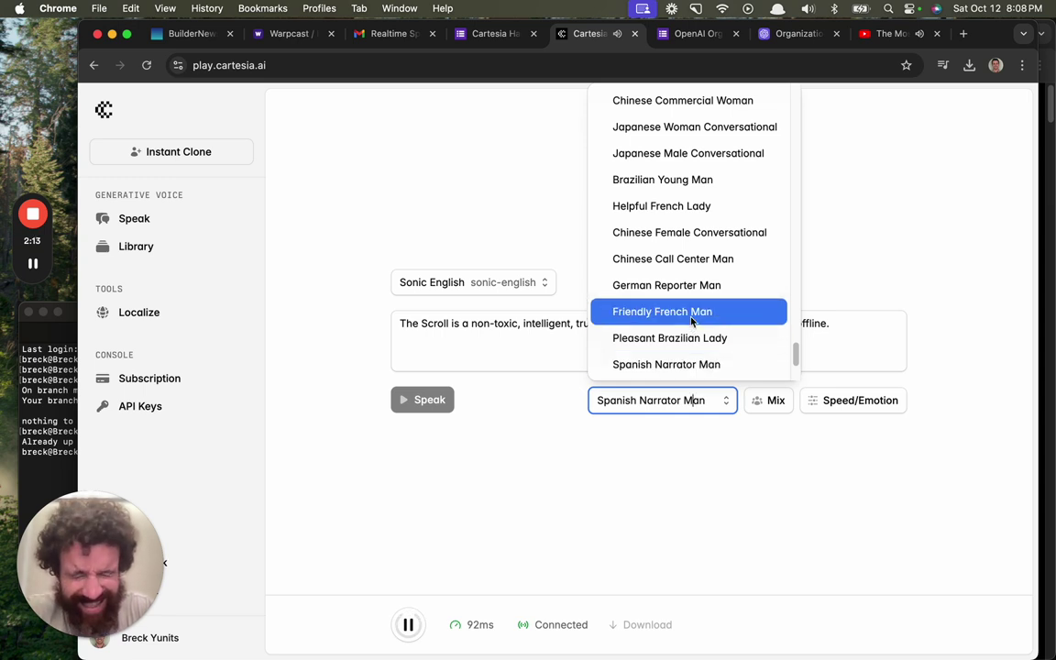
scroll(692, 320, "down", 2)
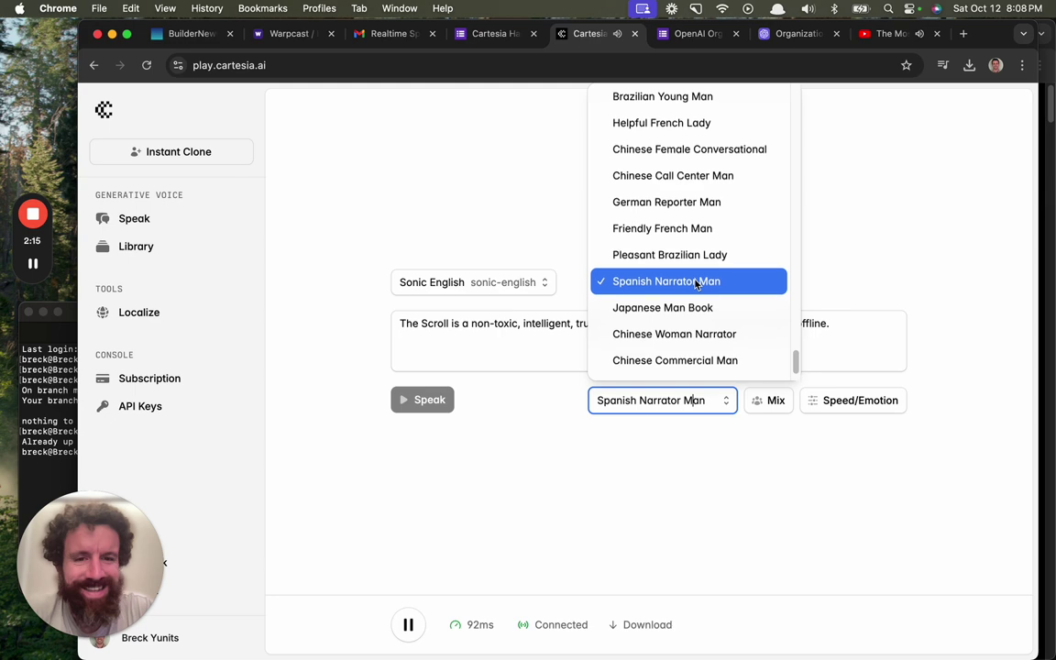
scroll(695, 283, "down", 2)
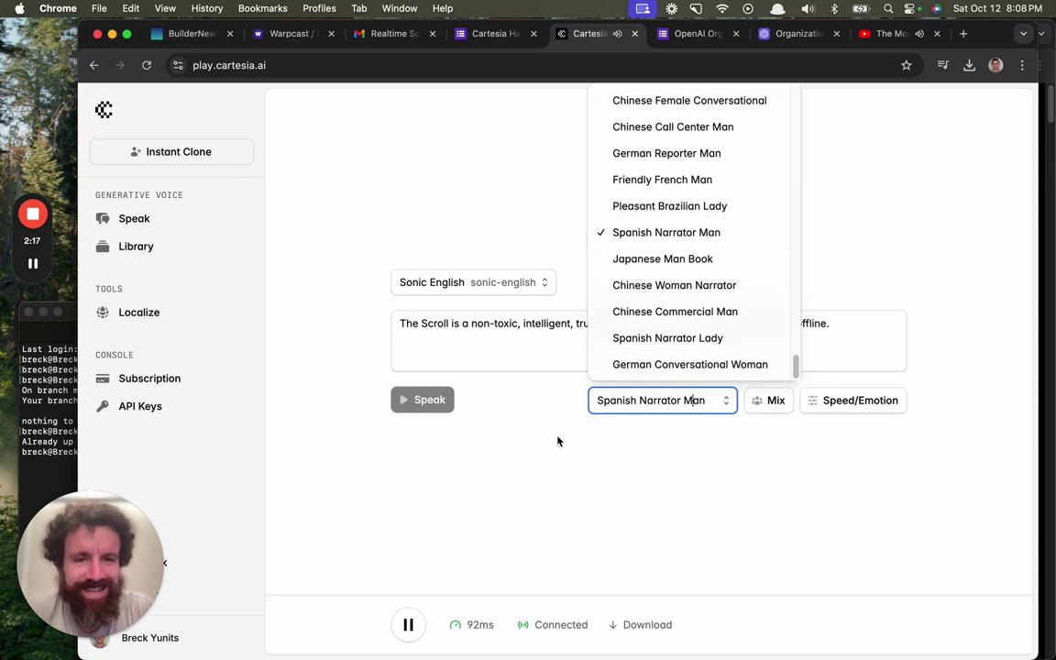
left_click(459, 531)
left_click(177, 566)
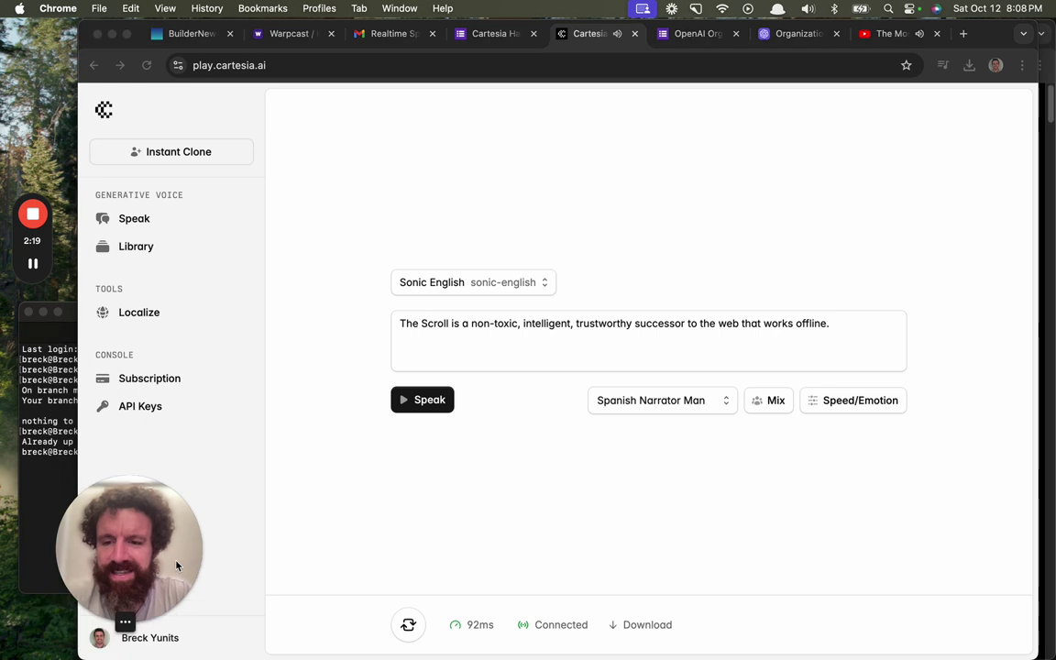
mouse_move(177, 566)
left_mouse_down()
mouse_move(423, 434)
mouse_move(151, 541)
mouse_move(349, 554)
mouse_move(180, 550)
left_mouse_up()
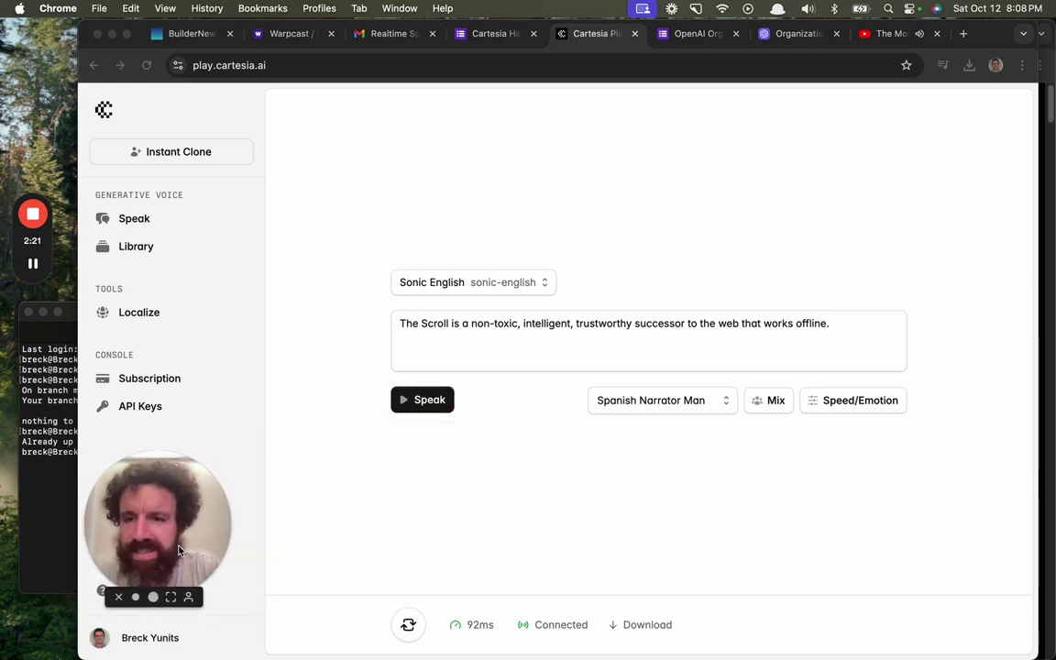
left_click(284, 308)
left_click(162, 224)
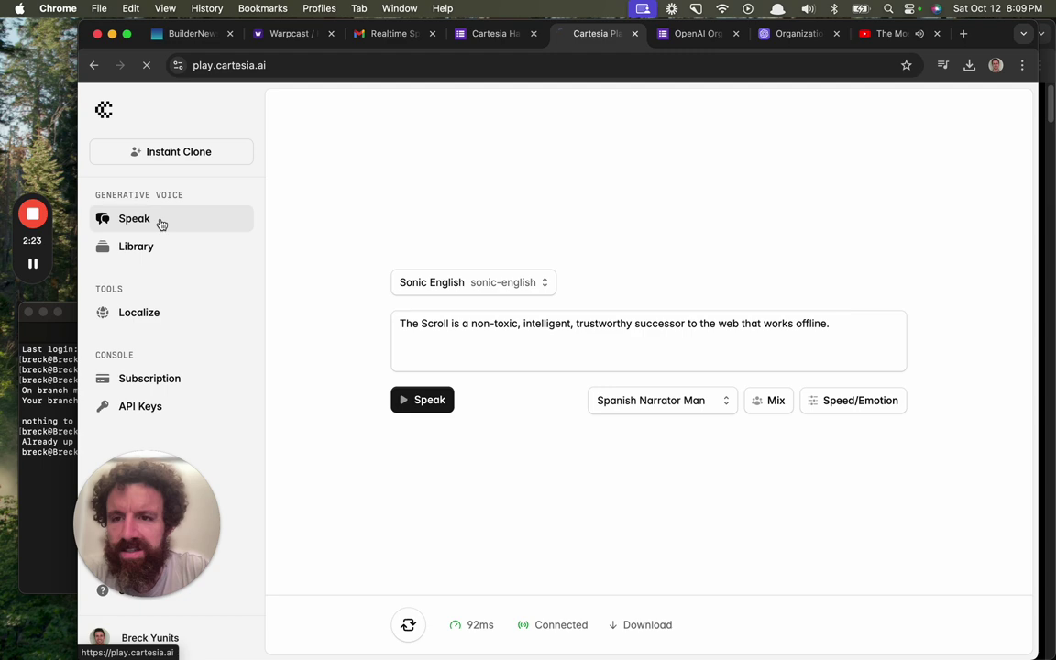
Step: Record a short Instant Clone voice clip, granting Chrome microphone access when prompted
left_click(203, 163)
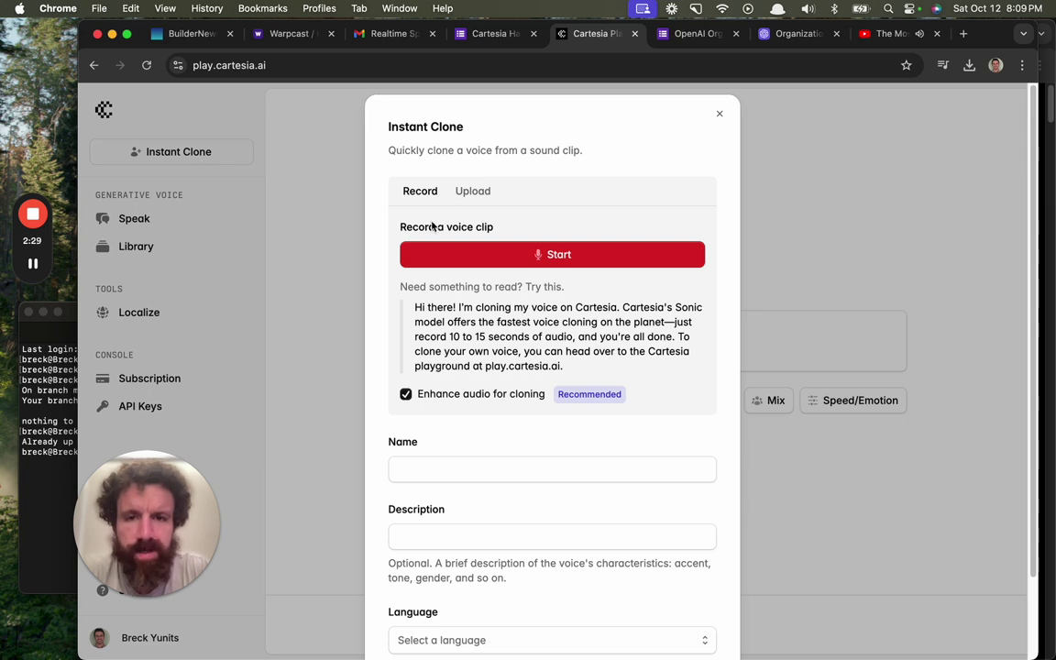
left_click(486, 257)
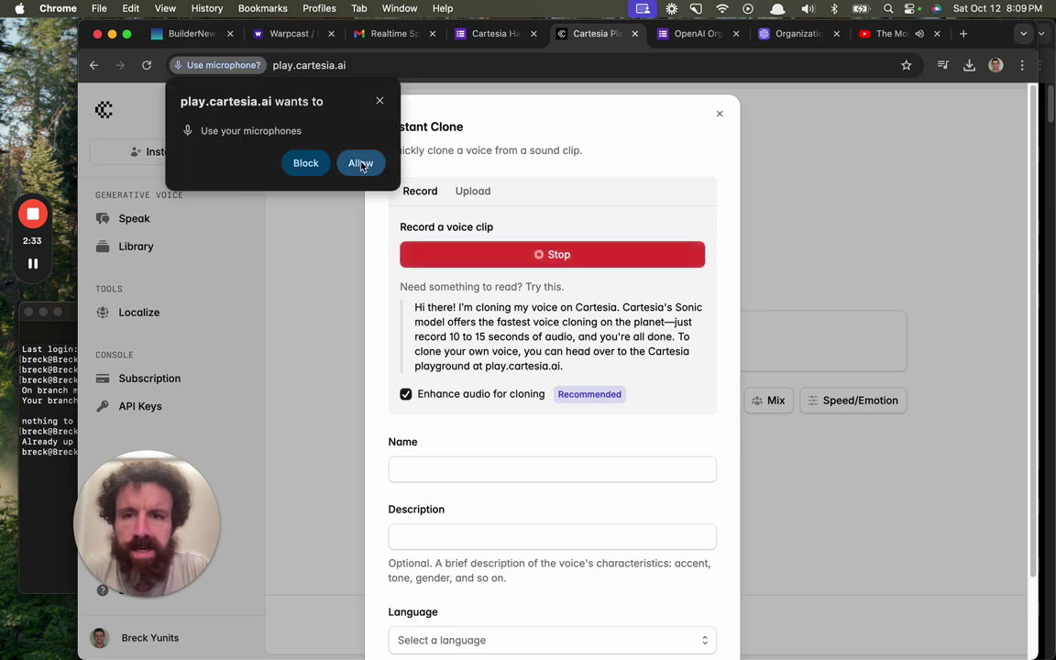
left_click(361, 165)
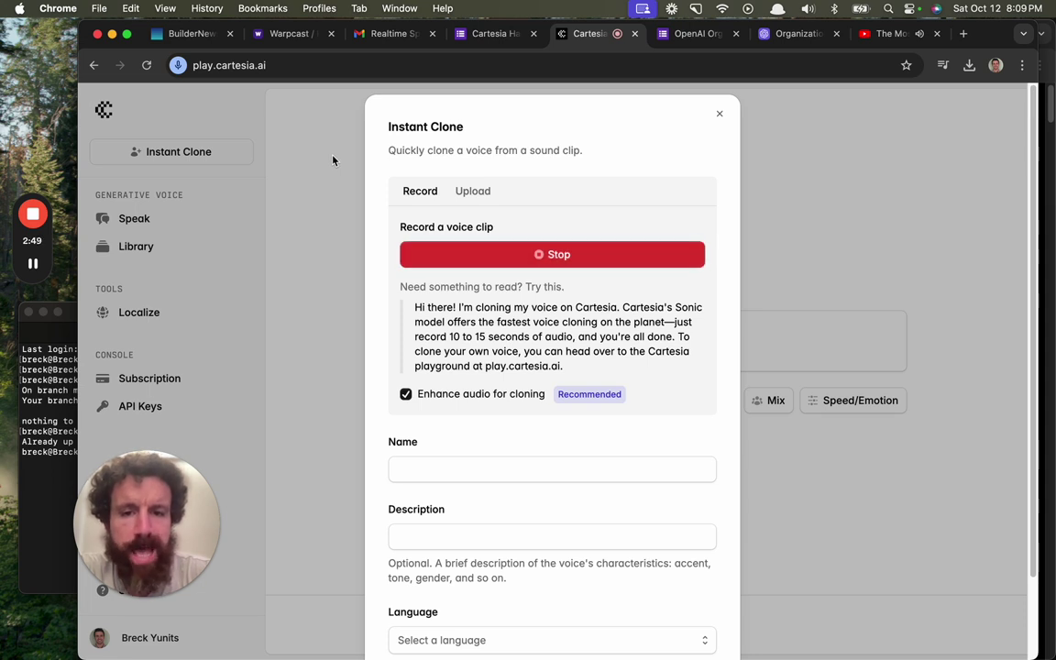
left_click(547, 251)
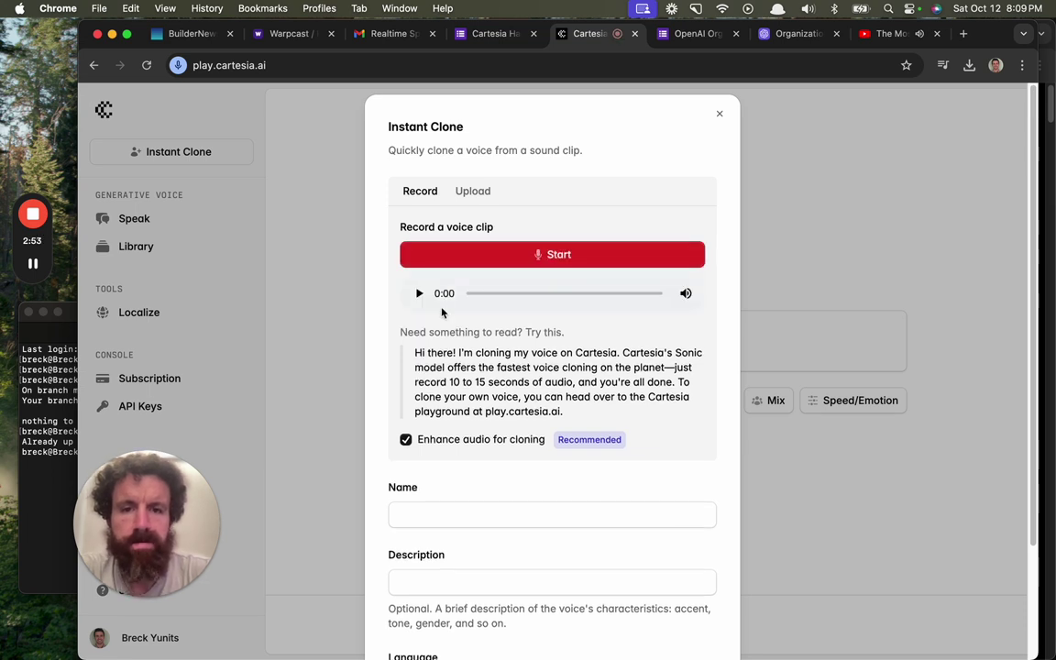
Step: Name the clone, describe it as 'Ex-Bostonian who moved West.', and set language to English
scroll(449, 330, "down", 2)
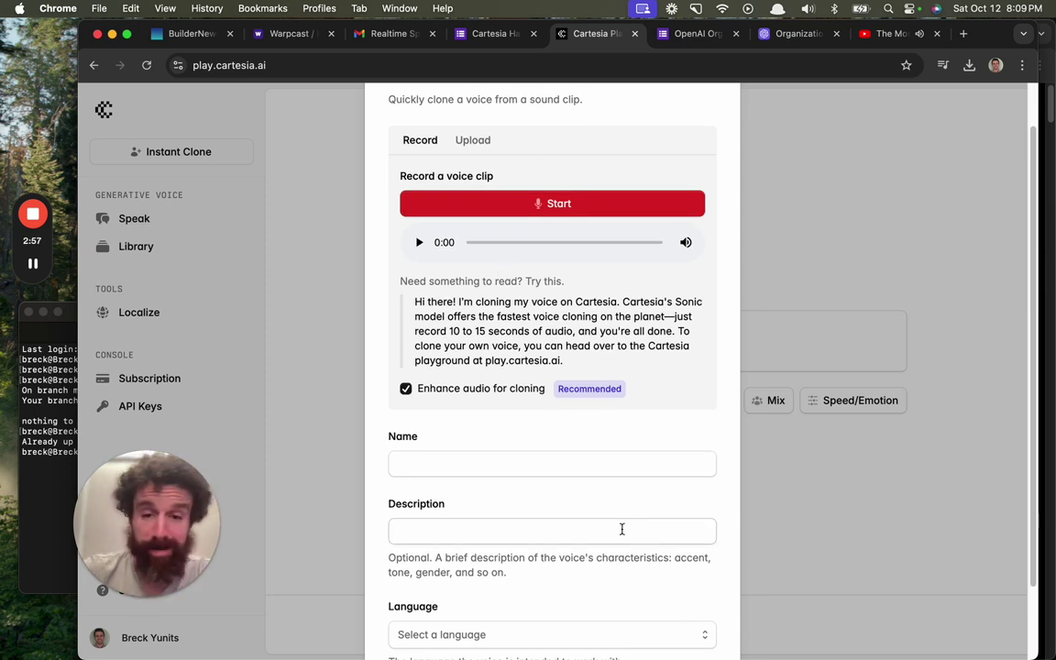
left_click(613, 466)
type("breck")
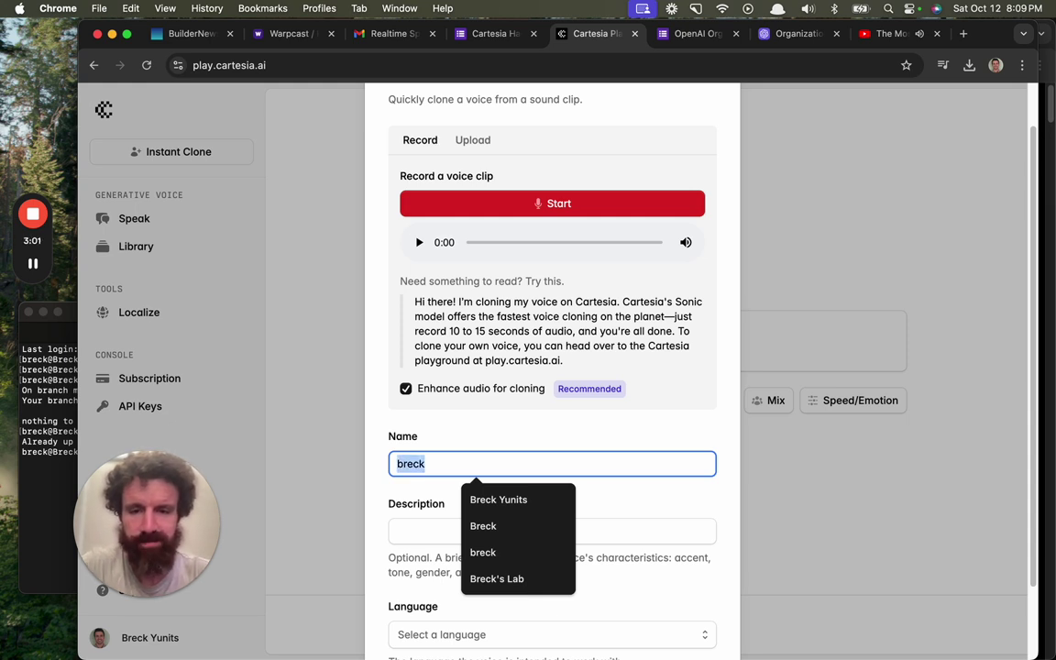
type("ck")
key("Tab")
scroll(552, 367, "down", 2)
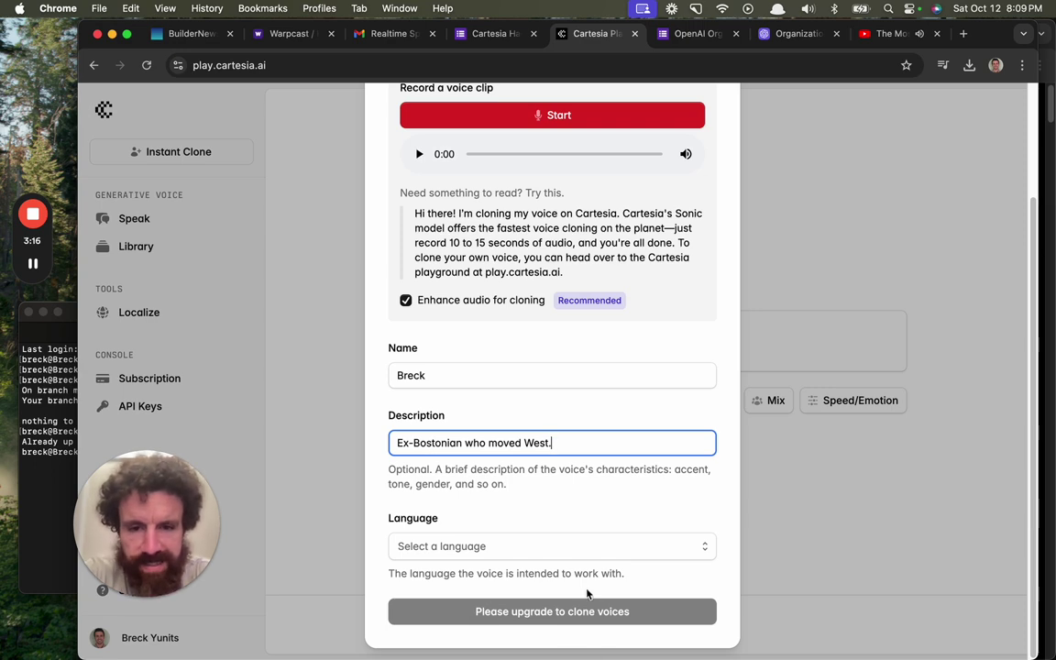
left_click(577, 554)
left_click(460, 139)
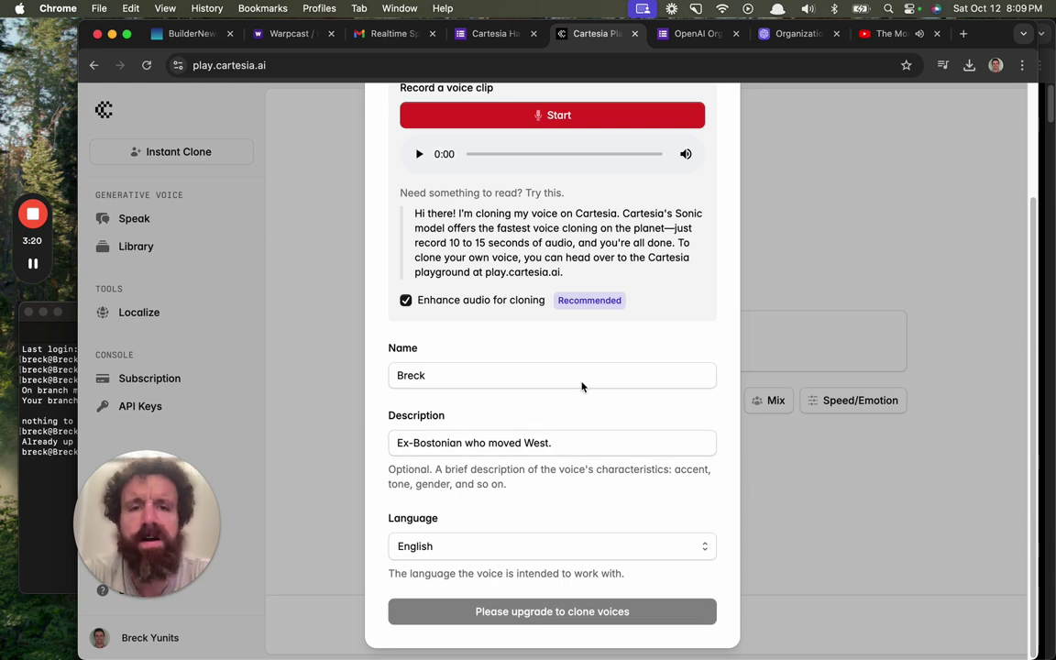
Step: Close the Instant Clone form after seeing the upgrade-required notice
scroll(582, 384, "up", 3)
scroll(578, 324, "down", 3)
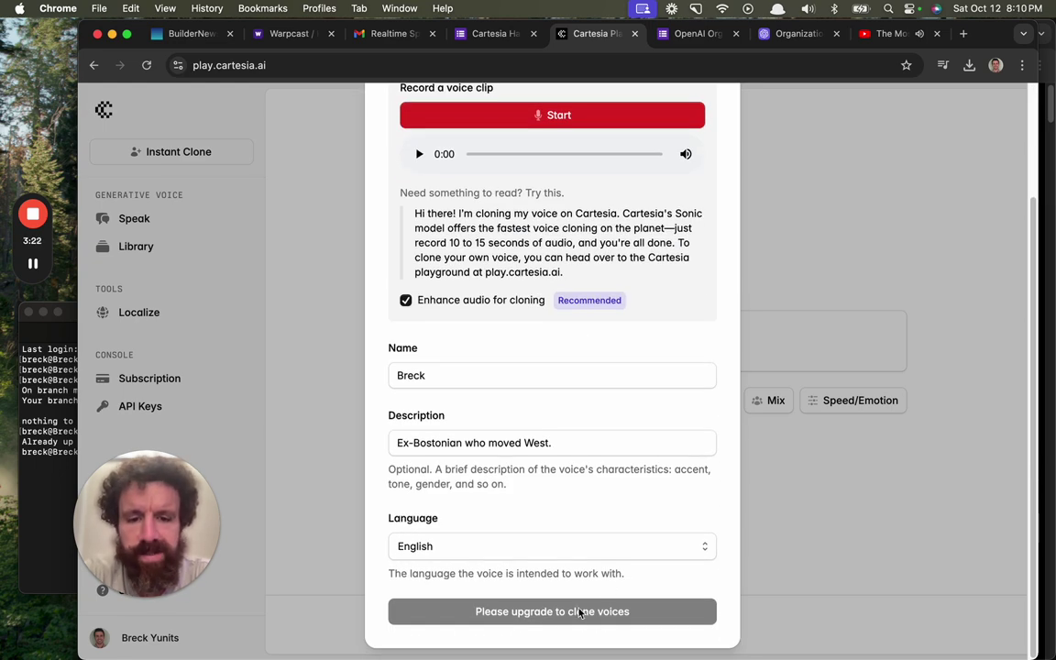
scroll(684, 372, "up", 3)
scroll(724, 212, "down", 3)
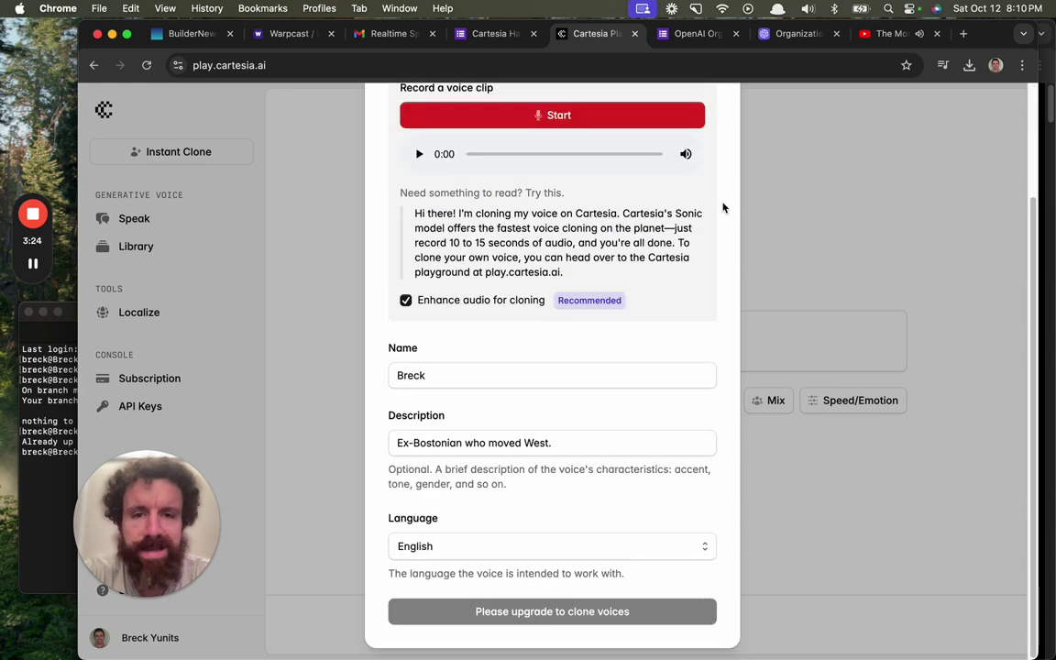
left_click(825, 517)
left_click_drag(179, 487, 297, 488)
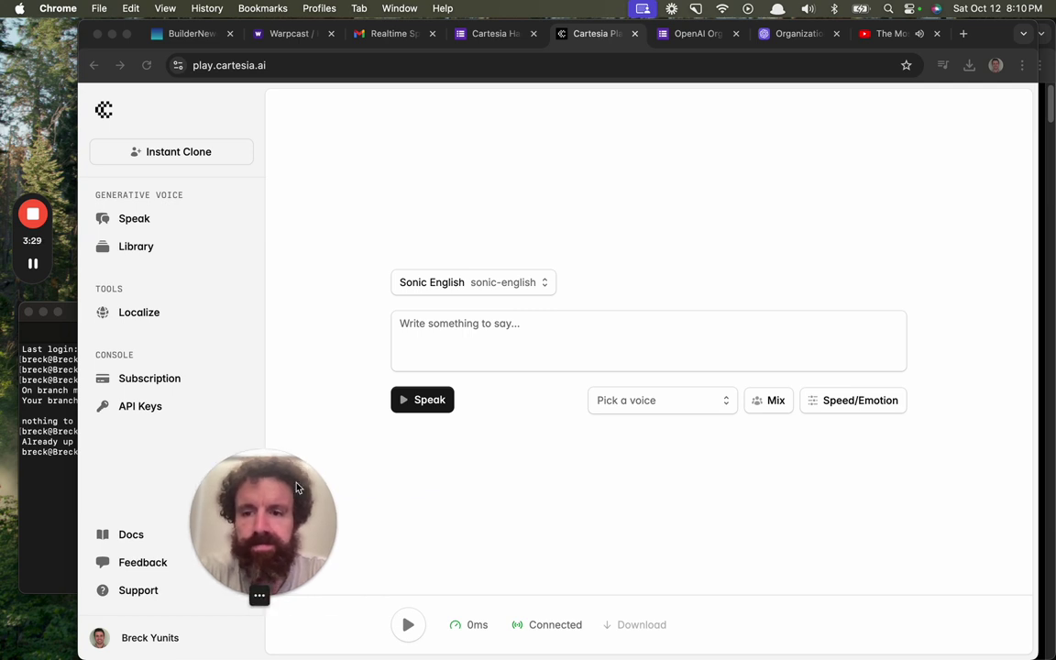
Step: Select the $5/month Pro plan on the Subscription page and proceed to checkout
left_click(180, 385)
left_click(180, 385)
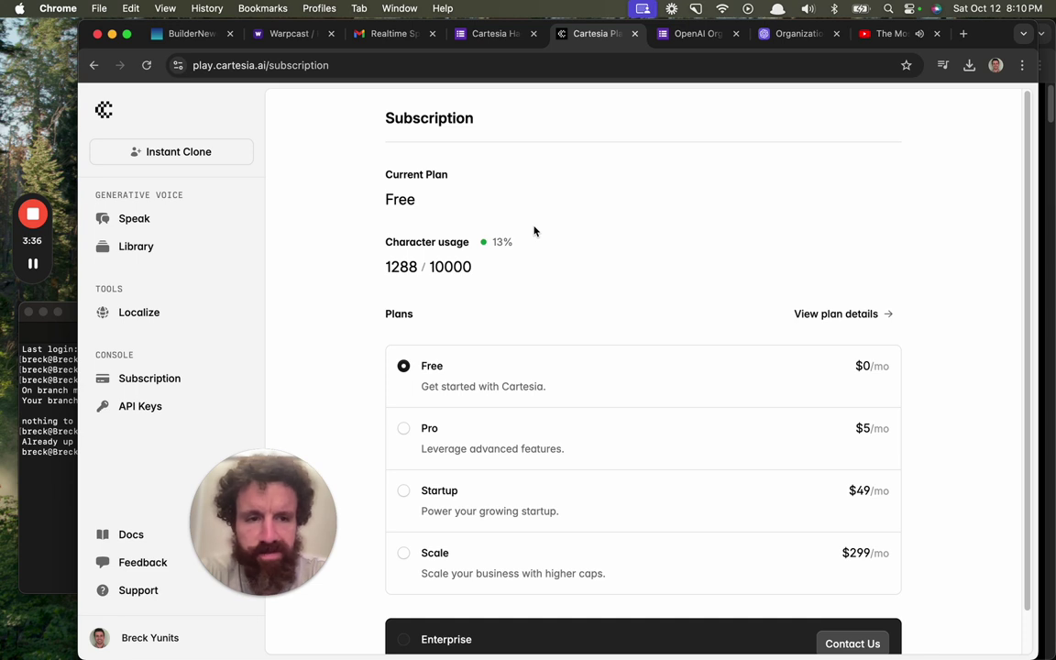
left_click(409, 433)
scroll(409, 433, "down", 2)
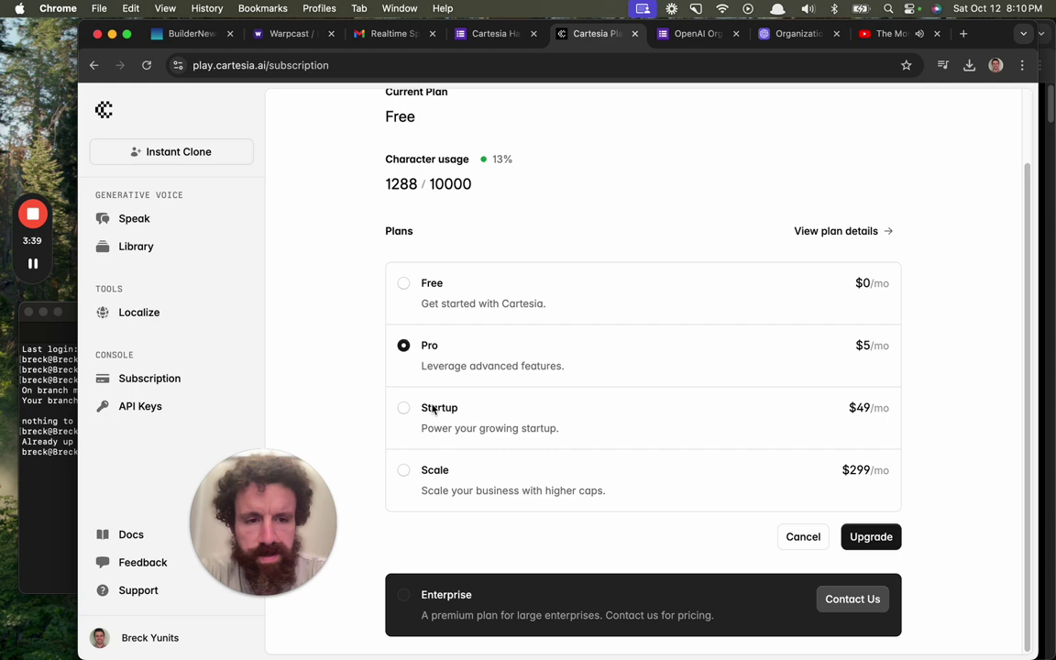
left_click(872, 542)
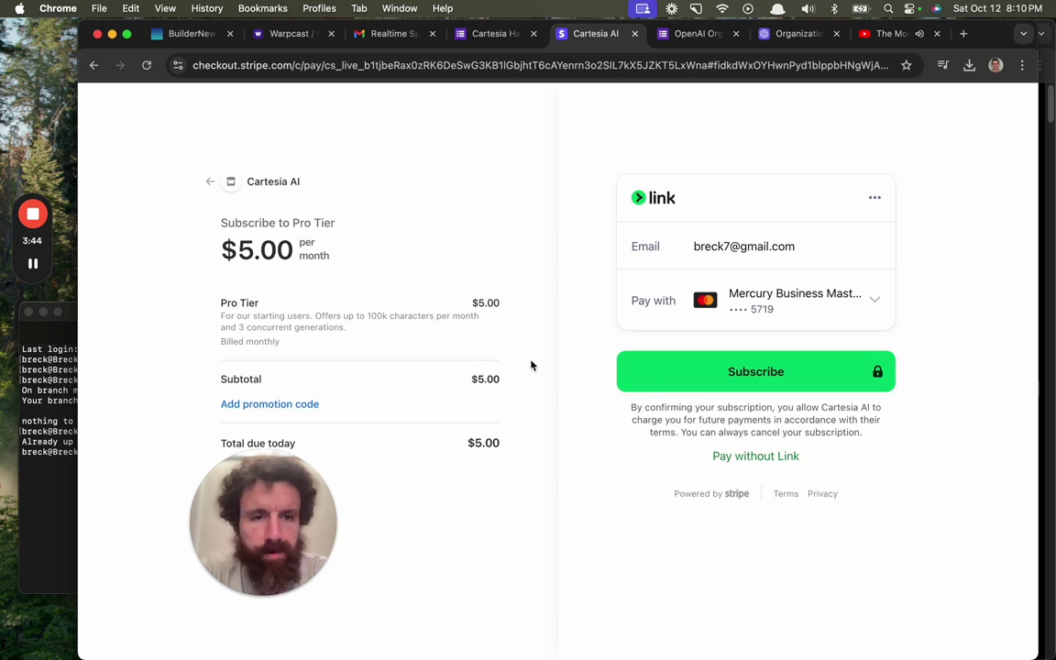
Step: Subscribe to Pro Tier, switching to the saved Visa Debit card after the first decline
left_click(675, 384)
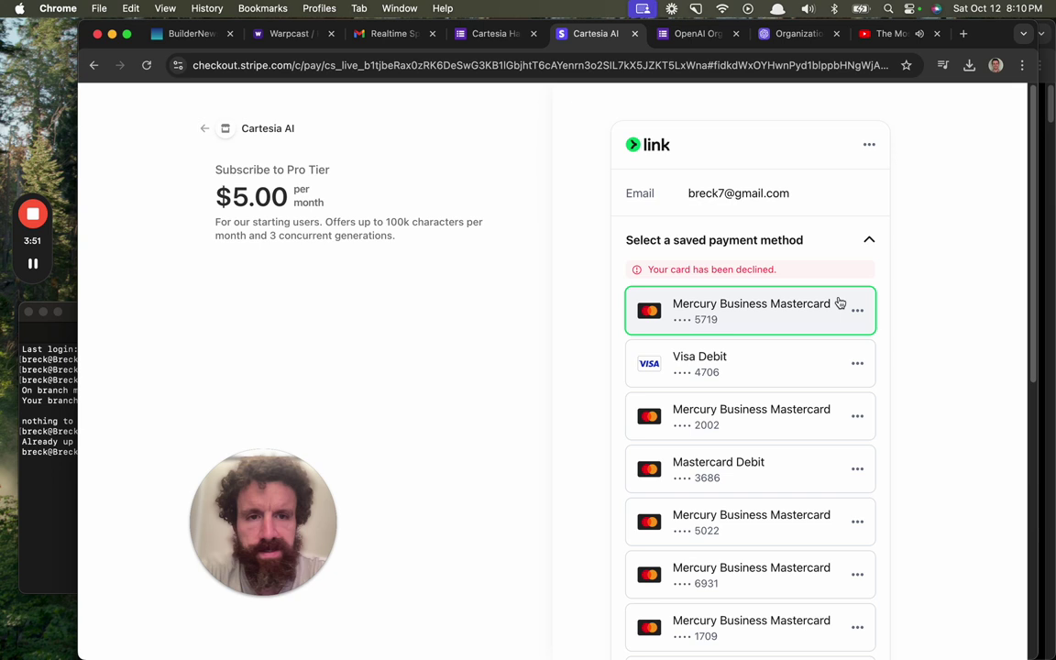
left_click(778, 380)
left_click(779, 379)
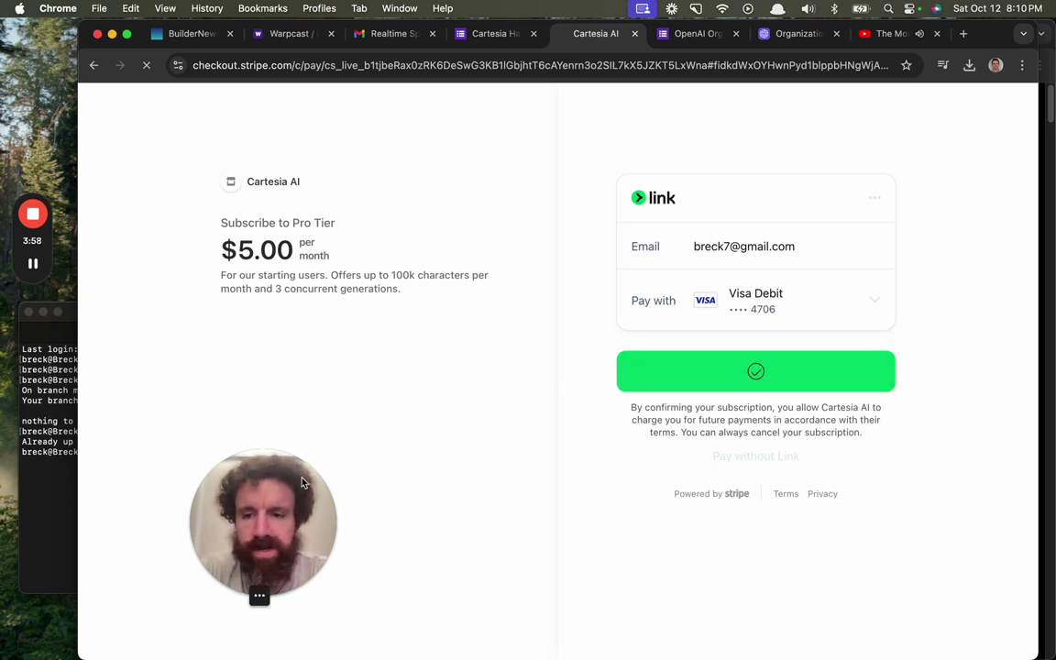
left_click_drag(302, 481, 98, 517)
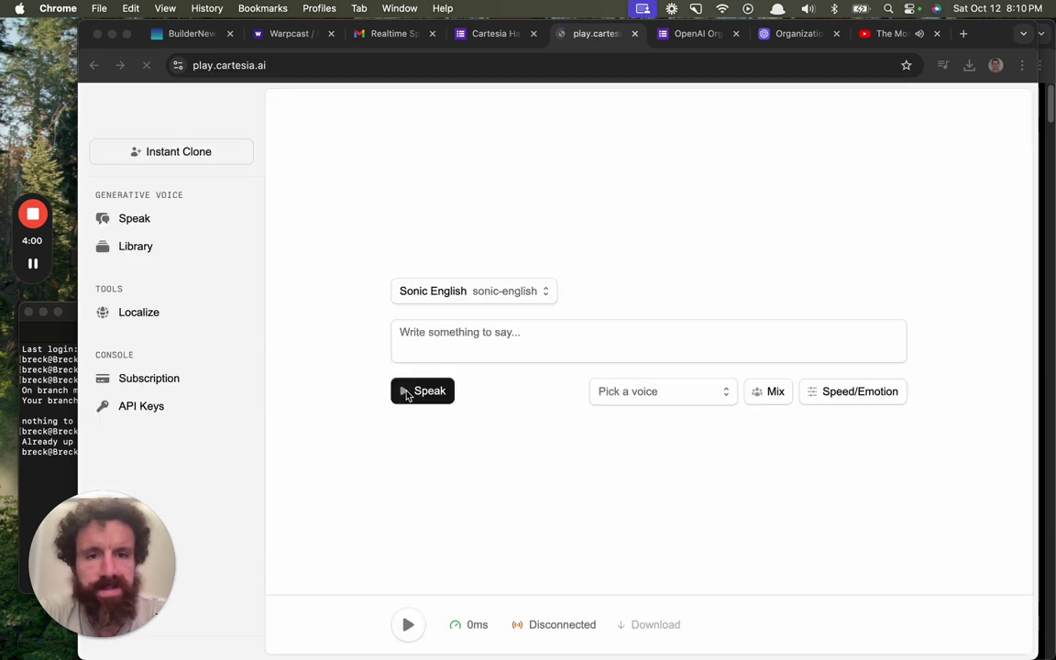
Step: Record a fresh Instant Clone voice sample by reading the sample text aloud
left_click(158, 170)
left_click(206, 158)
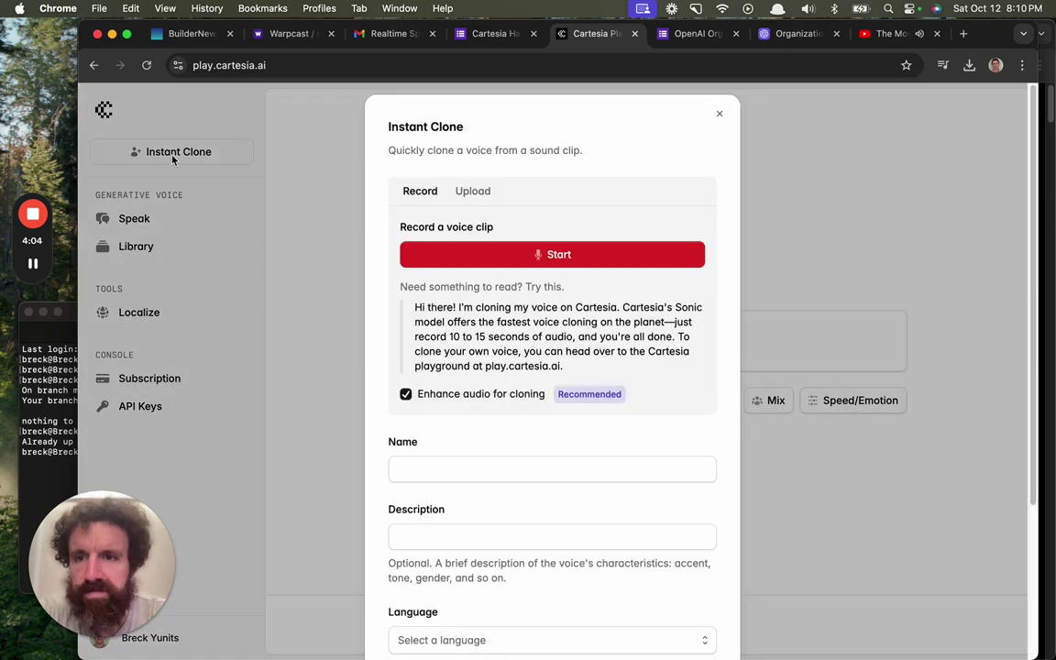
left_click(459, 260)
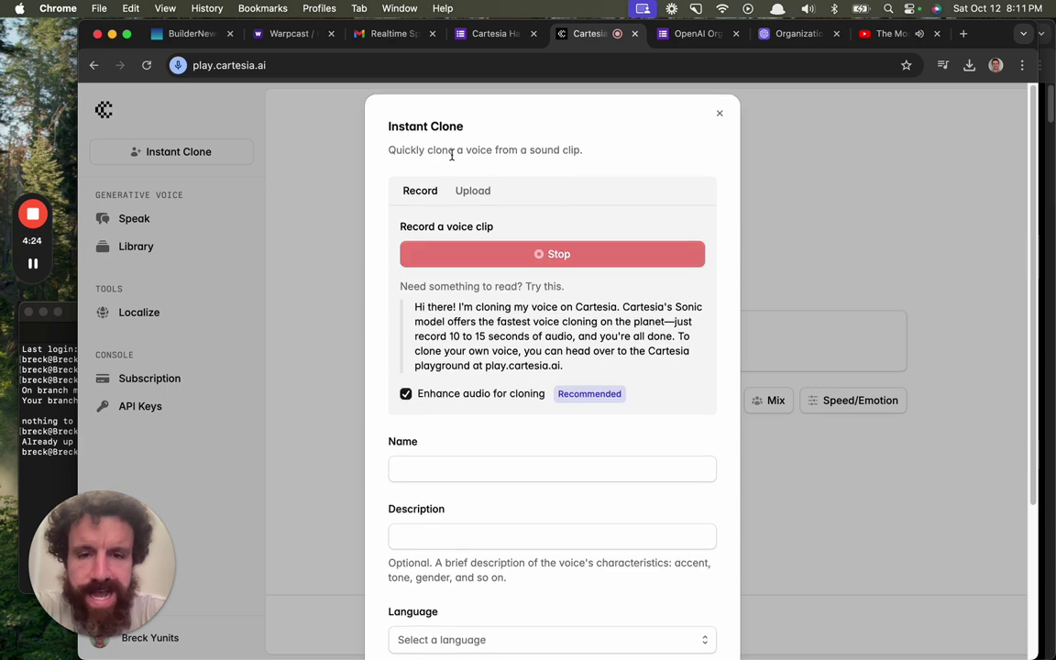
left_click(483, 240)
Step: Enter the clone's voice name in the Name field and move on to the description
scroll(483, 241, "down", 3)
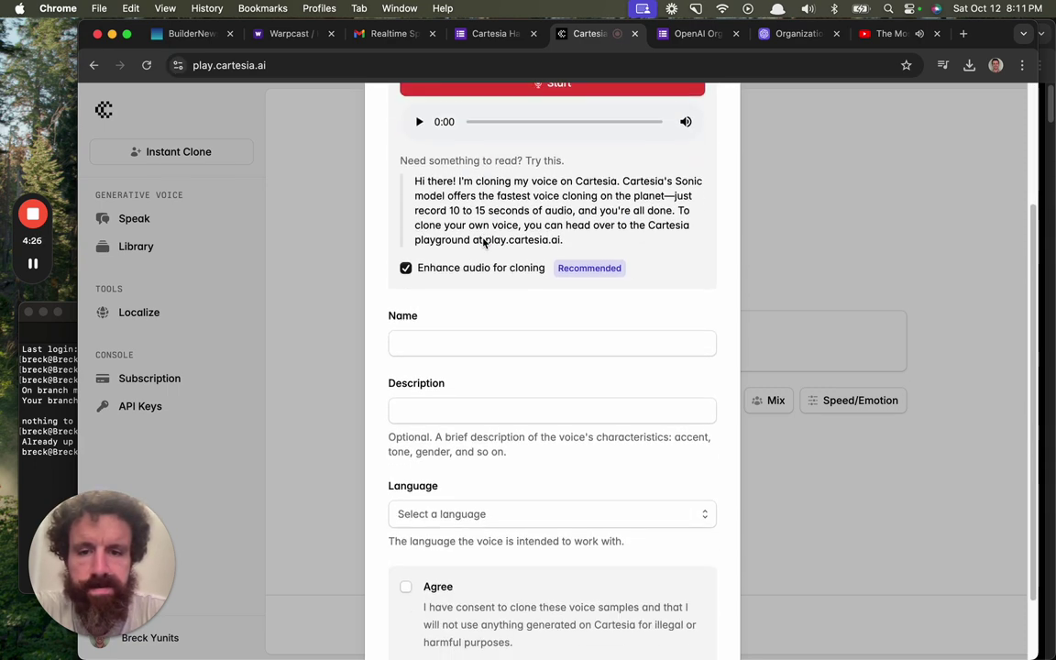
left_click(427, 341)
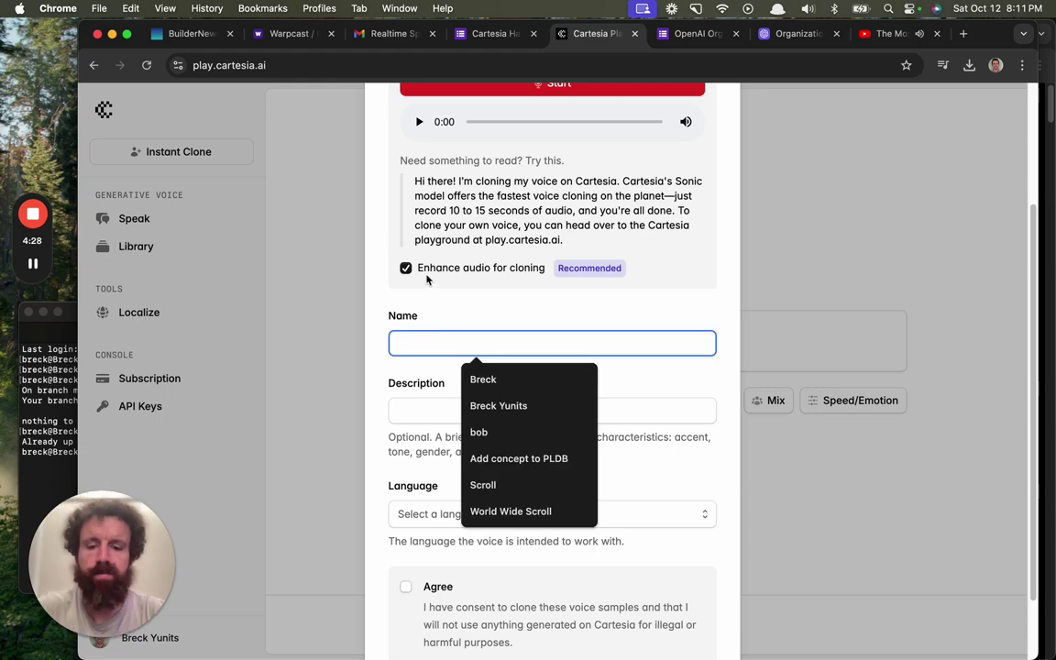
type("Breck")
key("Tab")
Step: Set the language to English, accept the consent terms, and save the clone, then open the console
scroll(552, 367, "down", 2)
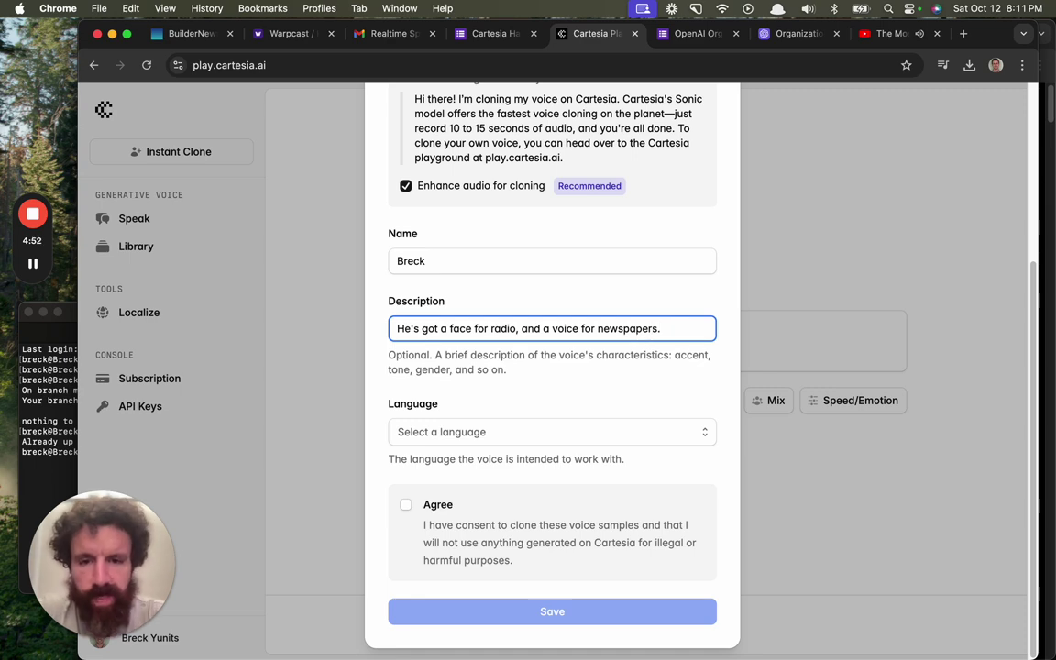
left_click(478, 432)
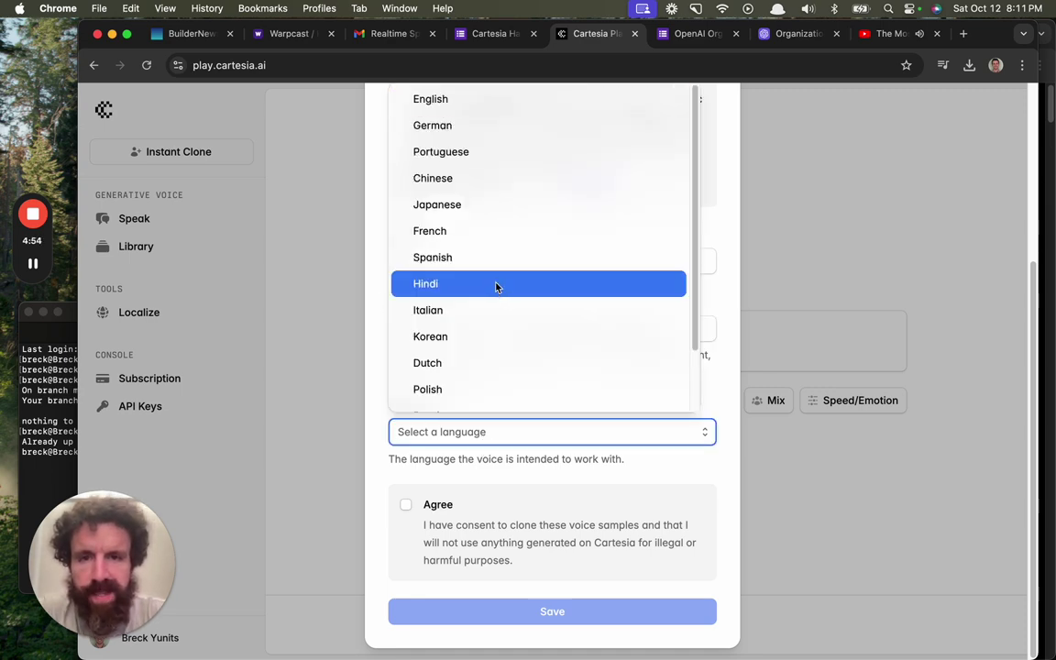
left_click(488, 99)
left_click(417, 506)
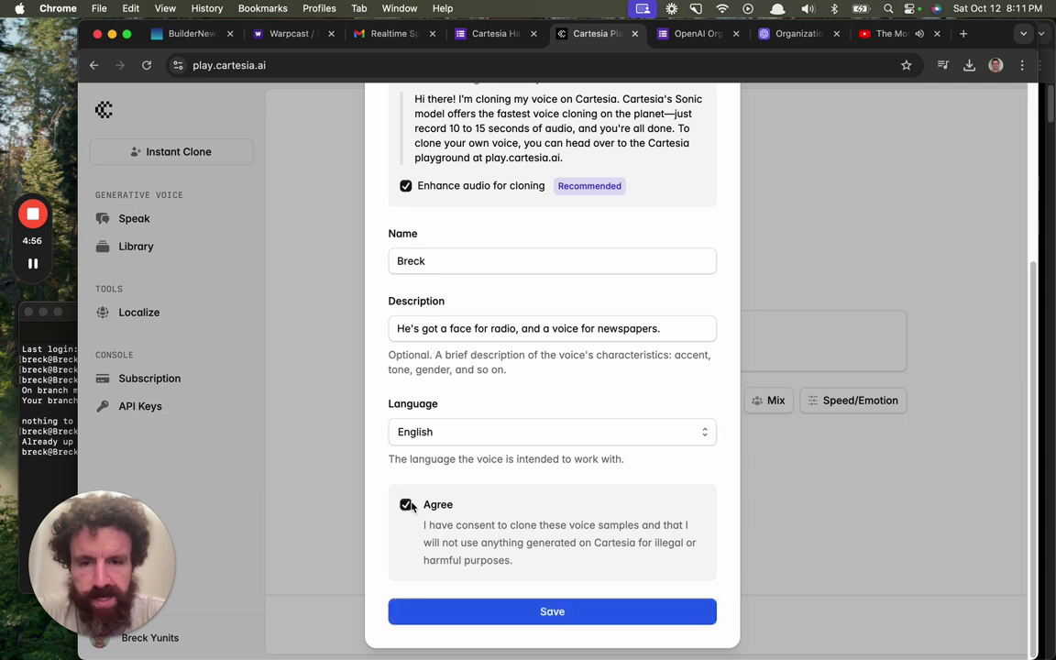
left_click(475, 614)
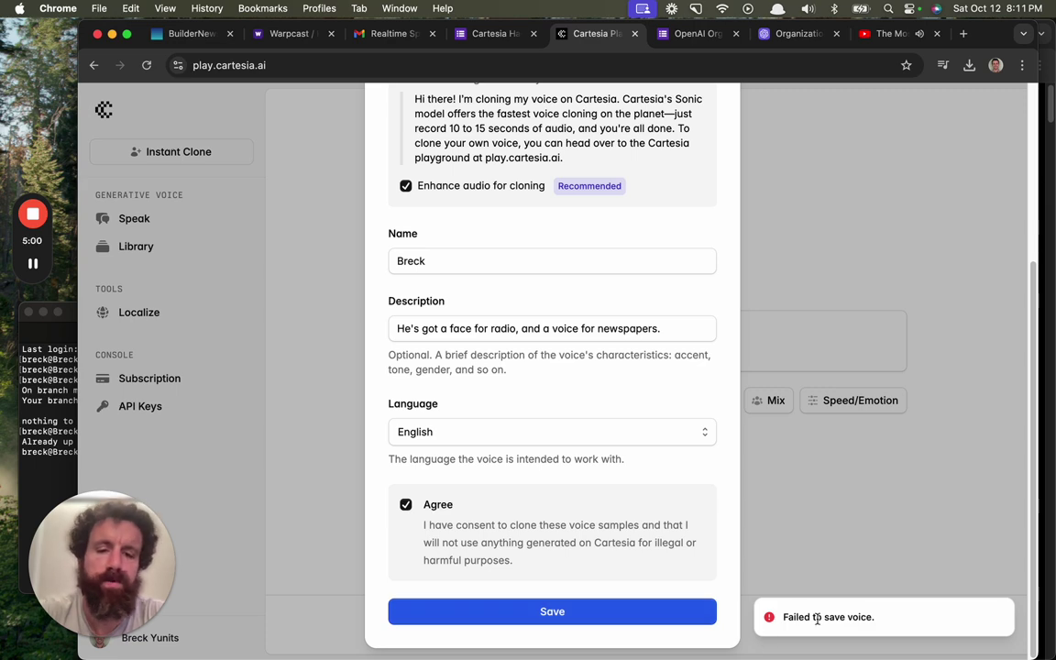
key("super+alt+j")
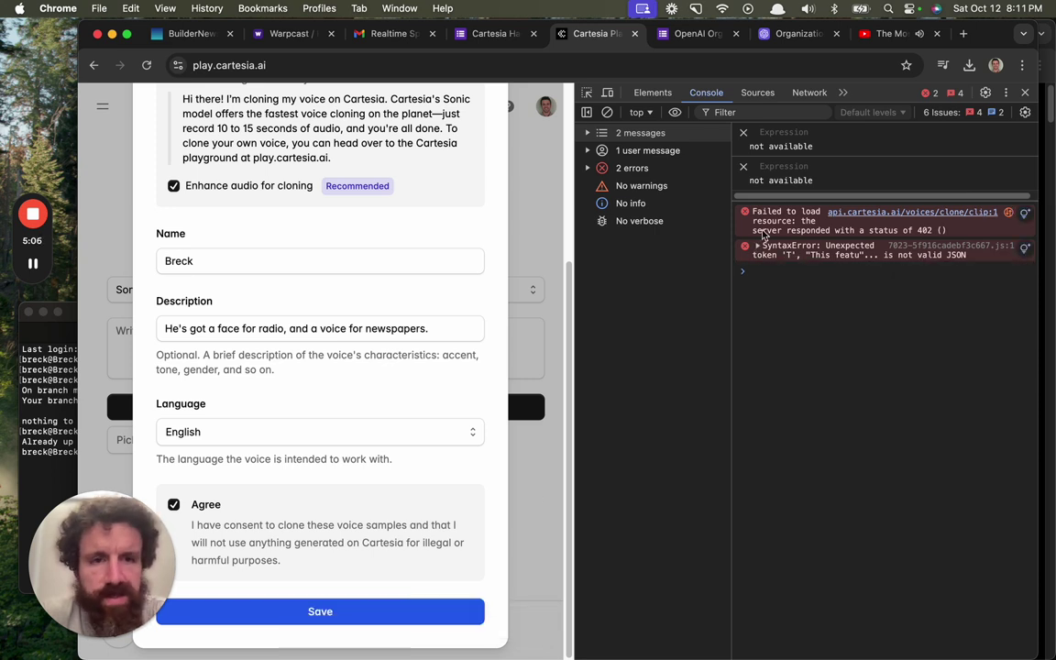
Step: Retry saving the clone, then close DevTools and the Instant Clone form
left_click(361, 608)
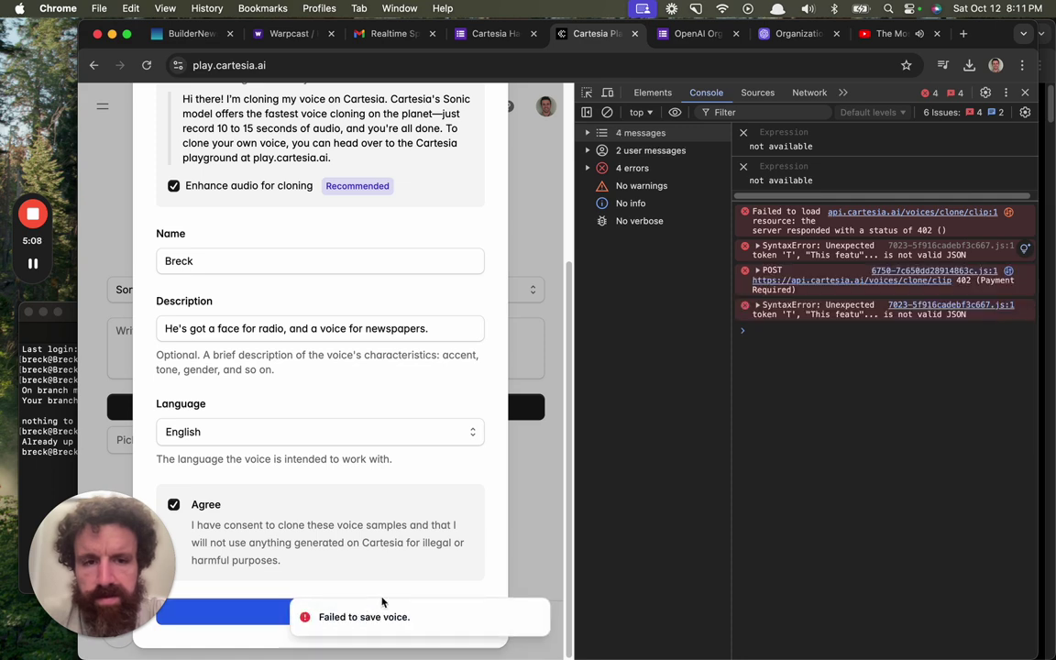
left_click(263, 624)
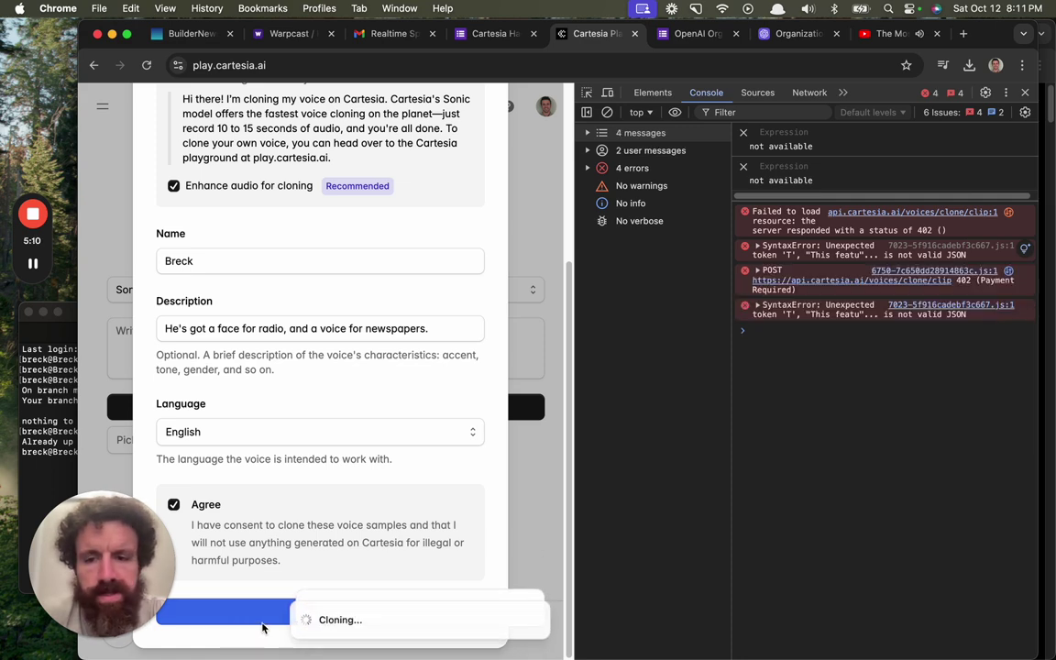
left_click(1025, 92)
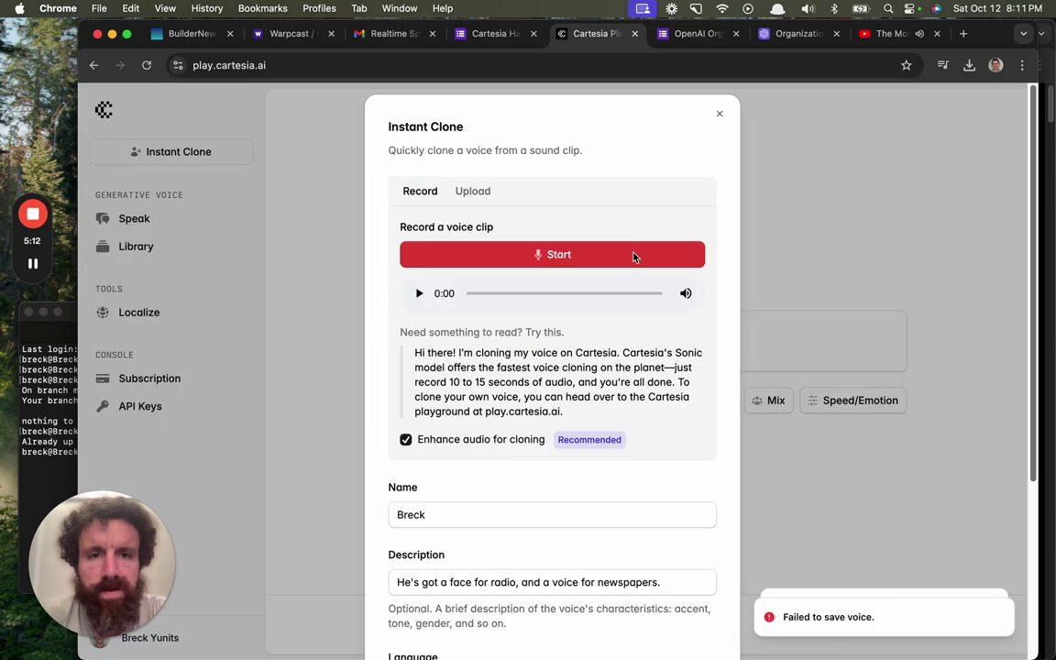
left_click(719, 112)
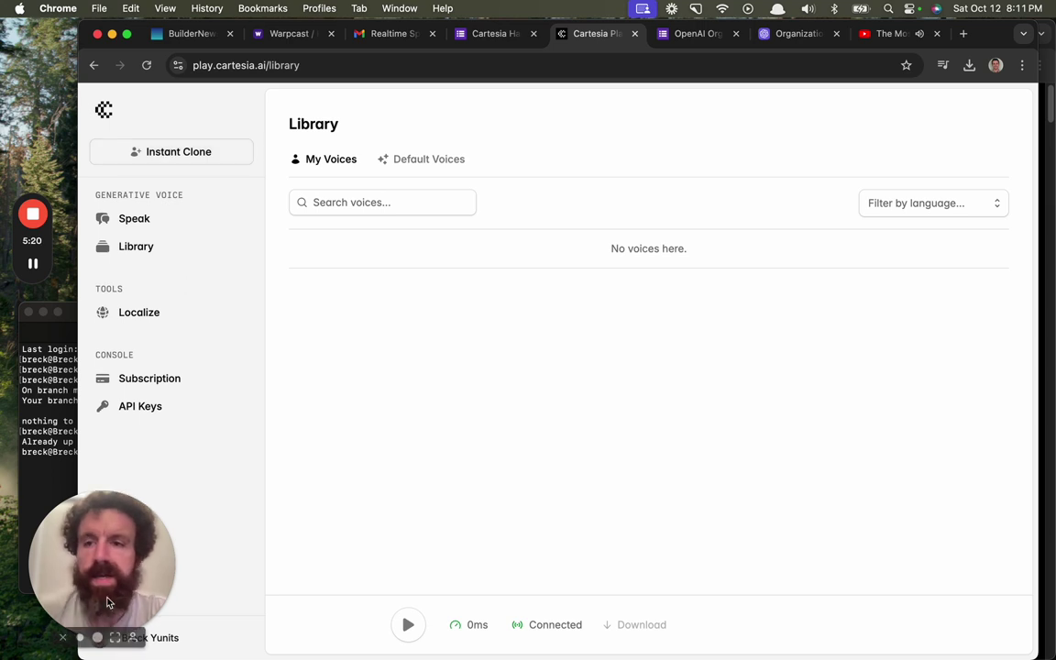
Step: Go to the Library in the sidebar to check whether My Voices lists any voices
left_click_drag(81, 572, 147, 459)
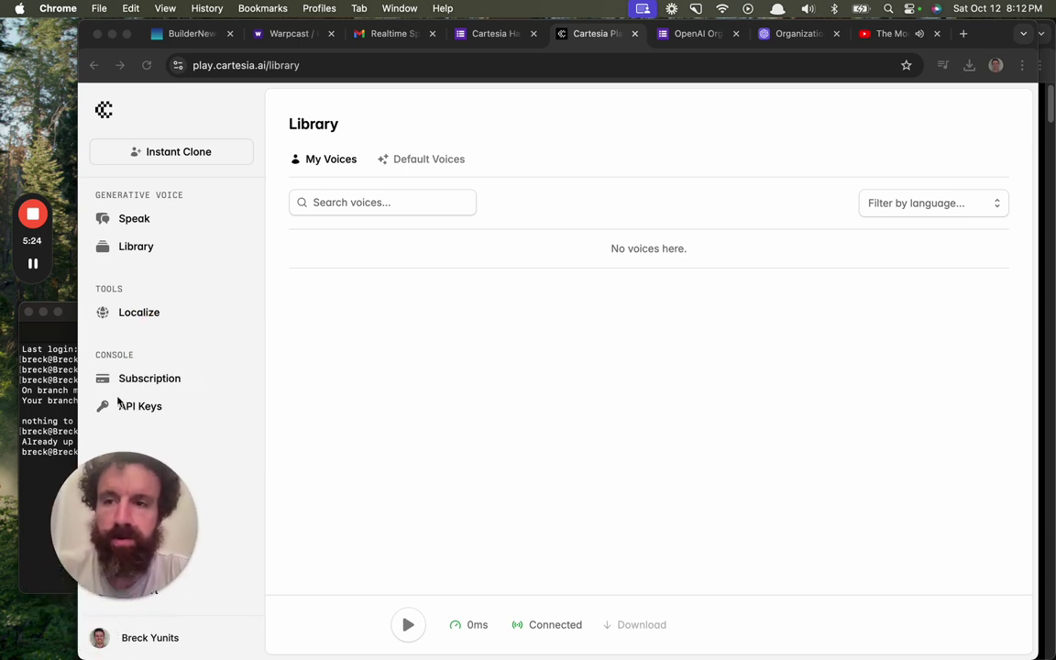
mouse_move(43, 224)
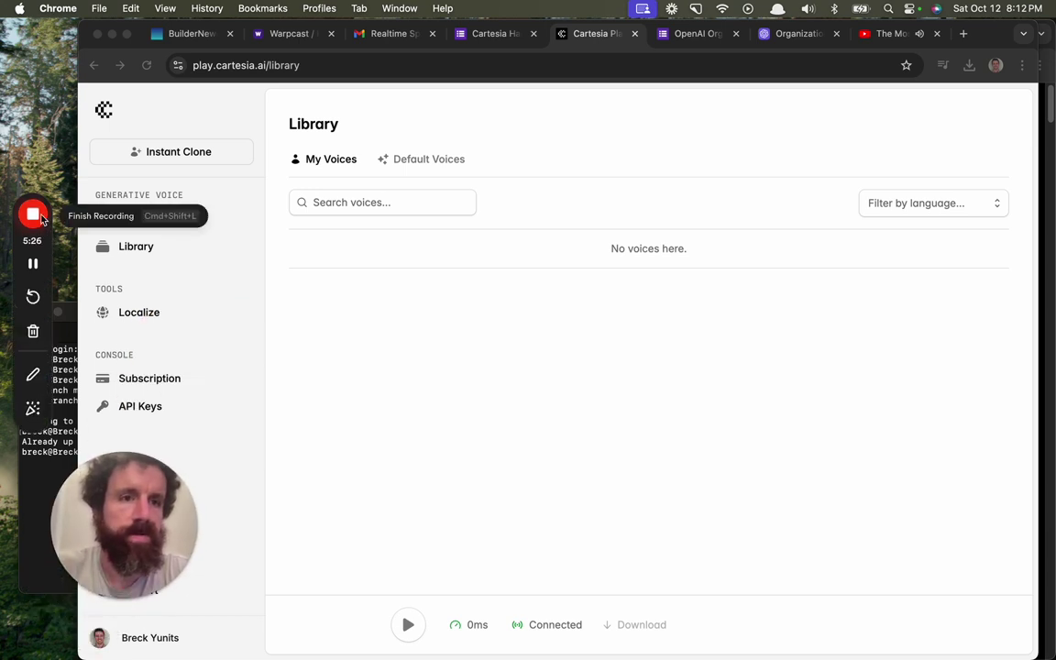